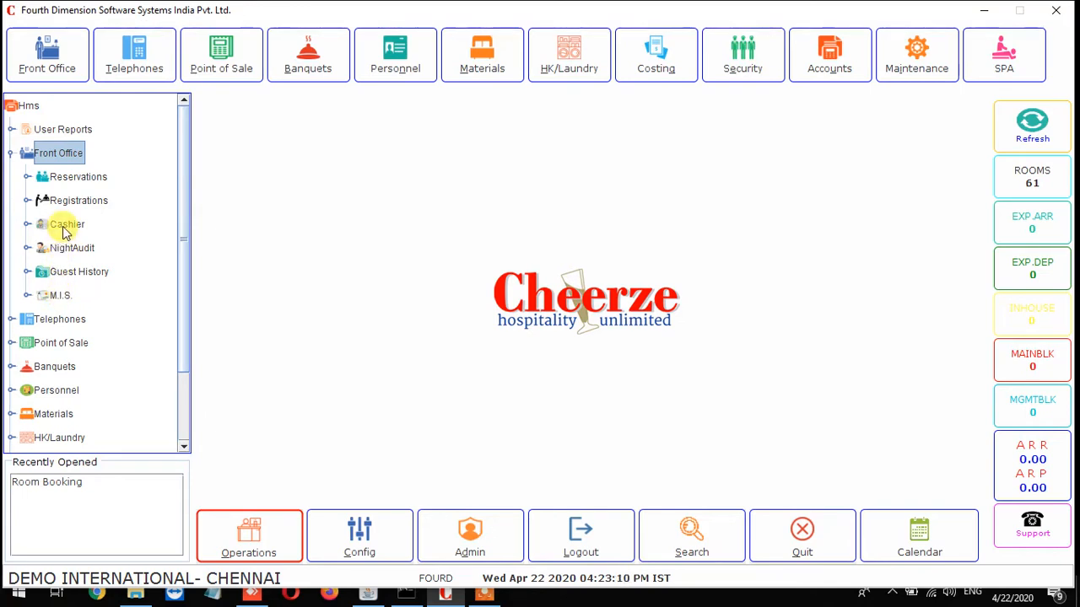
Expand Reservations, then its Operations node, under Front Office in the left tree.
{"action": "left_click", "coordinate": [30, 177]}
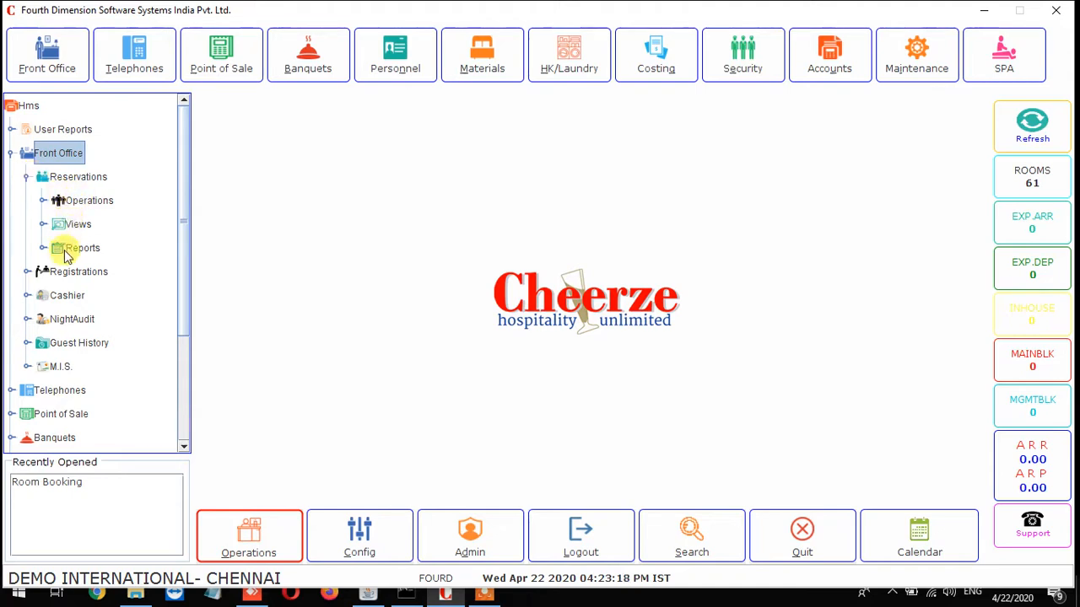
{"action": "left_click", "coordinate": [44, 201]}
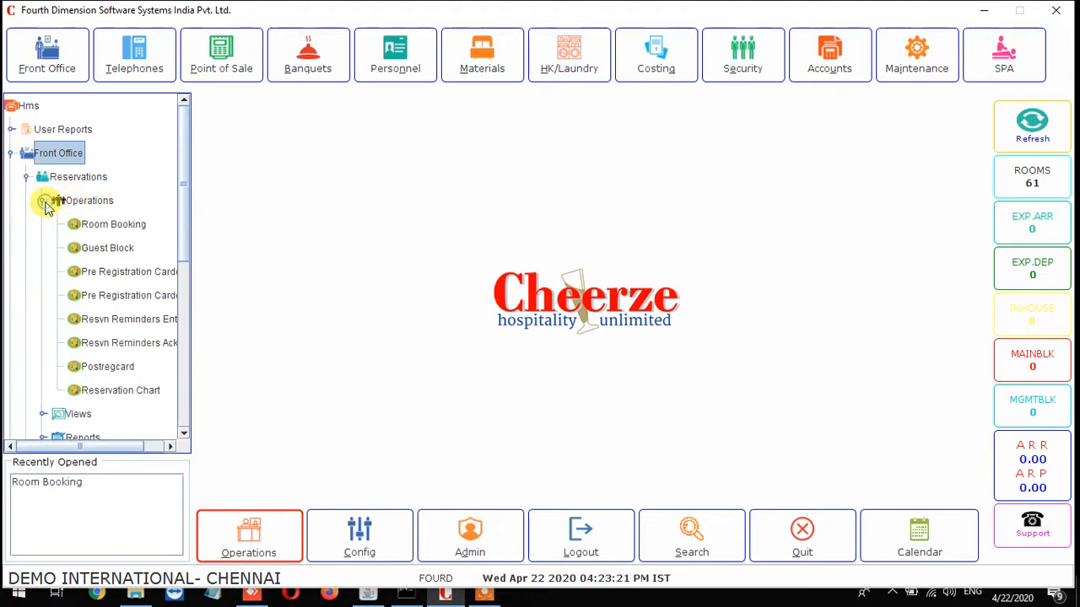
Launch the Room Booking task from Reservations > Operations.
{"action": "double_click", "coordinate": [108, 226]}
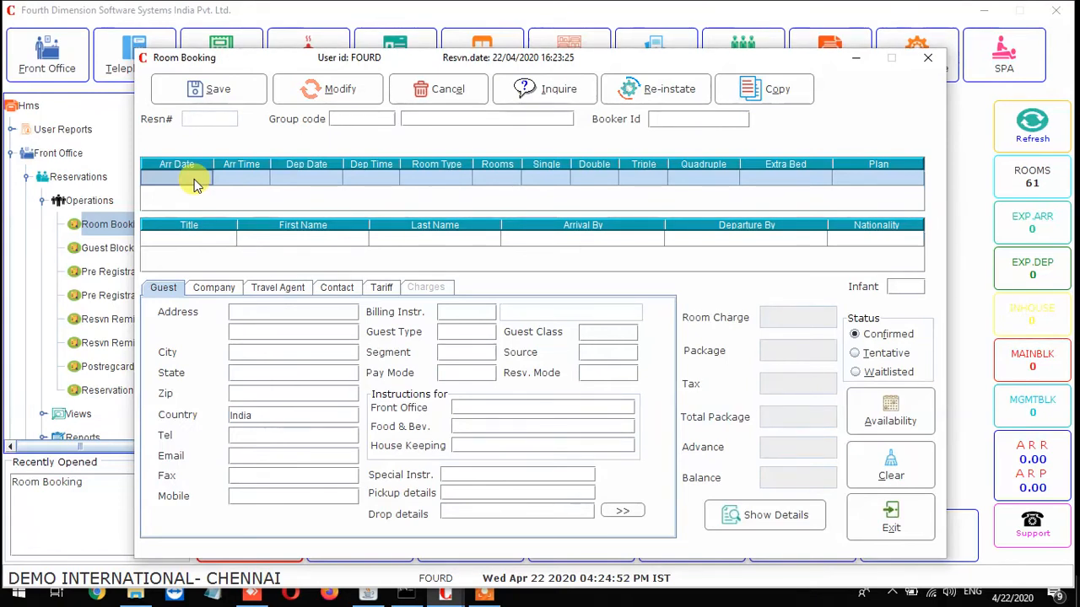
Enter arrival date 08/04/2020, picking 8 April 2020 from the calendar.
{"action": "type", "text": "08"}
{"action": "key", "text": "Return"}
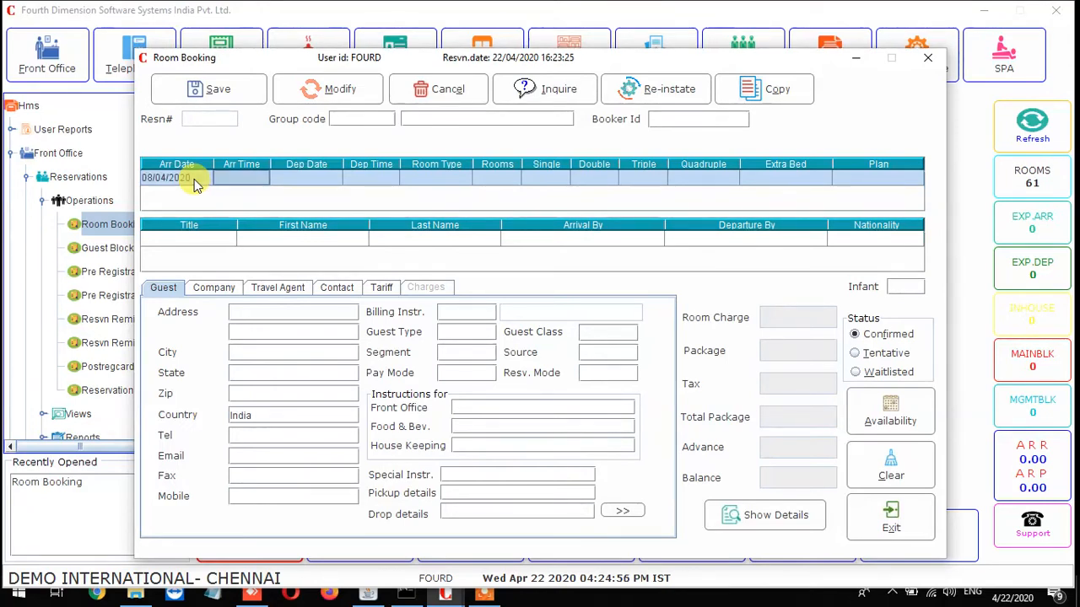
{"action": "left_click", "coordinate": [194, 180]}
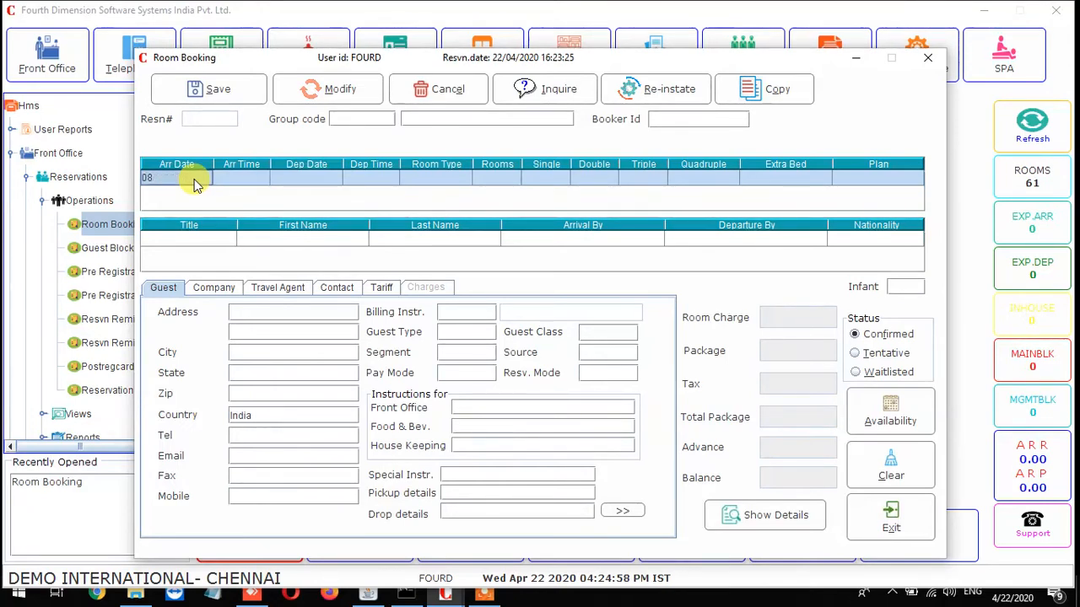
{"action": "double_click", "coordinate": [194, 186]}
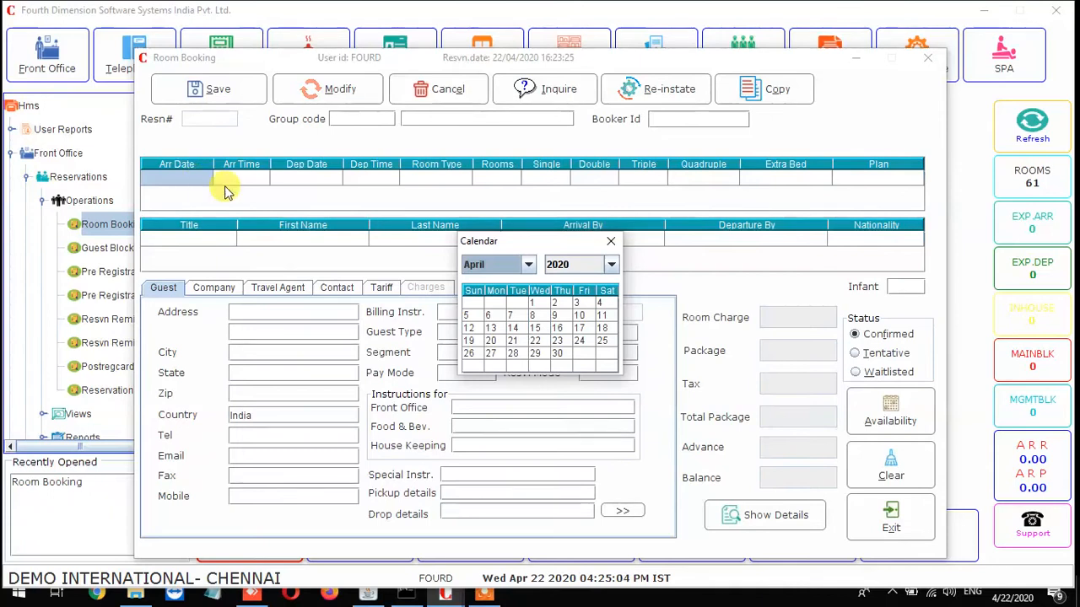
{"action": "left_click", "coordinate": [538, 314]}
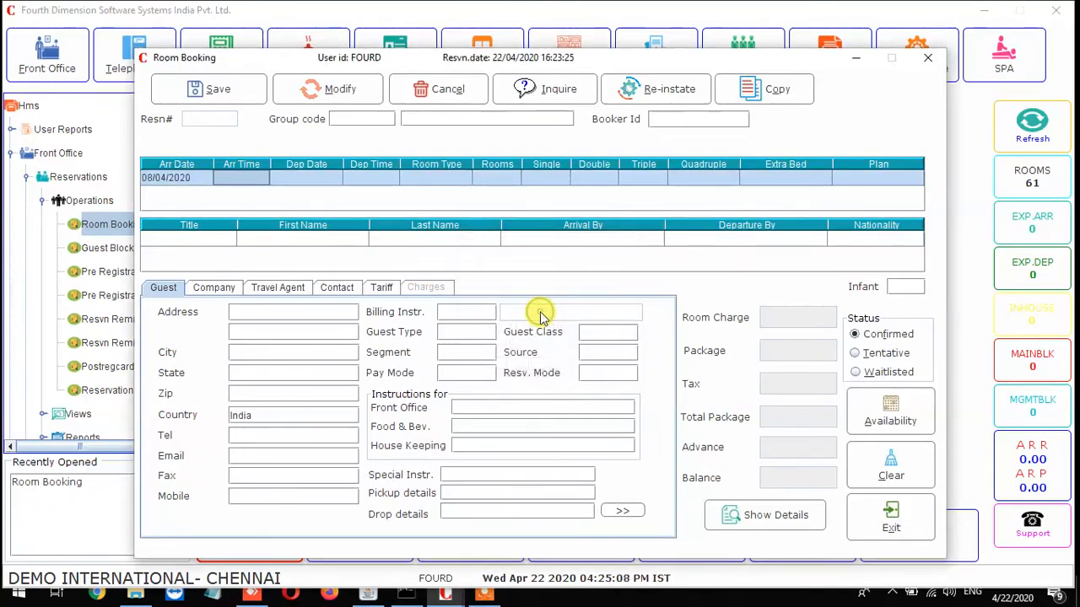
{"action": "left_click", "coordinate": [200, 184]}
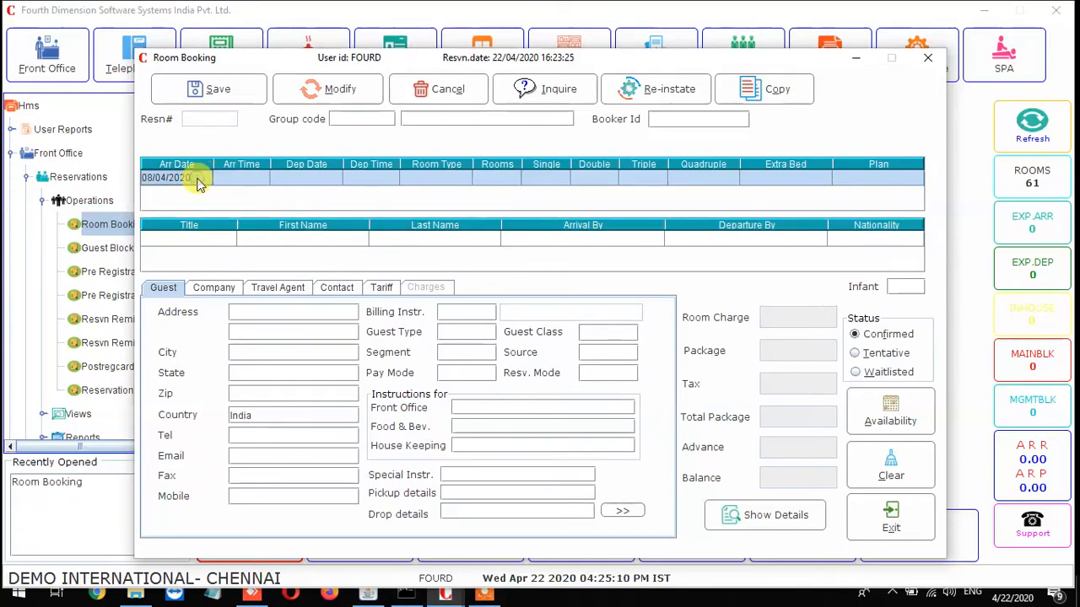
{"action": "key", "text": "BackSpace"}
{"action": "key", "text": "BackSpace"}
{"action": "key", "text": "BackSpace"}
{"action": "key", "text": "BackSpace"}
{"action": "key", "text": "BackSpace"}
{"action": "key", "text": "BackSpace"}
{"action": "key", "text": "BackSpace"}
{"action": "key", "text": "BackSpace"}
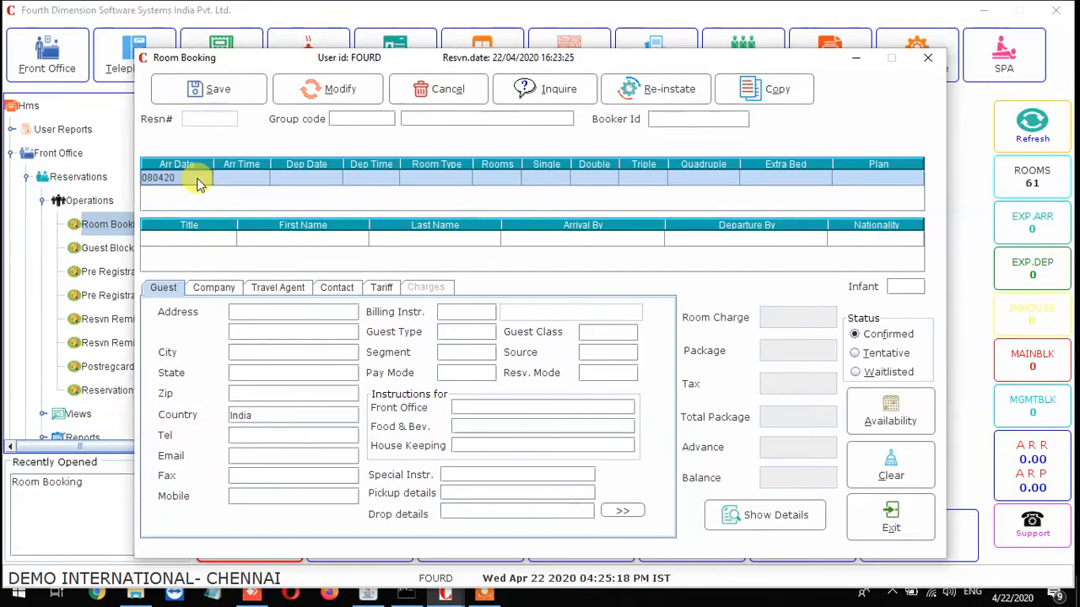
{"action": "key", "text": "Tab"}
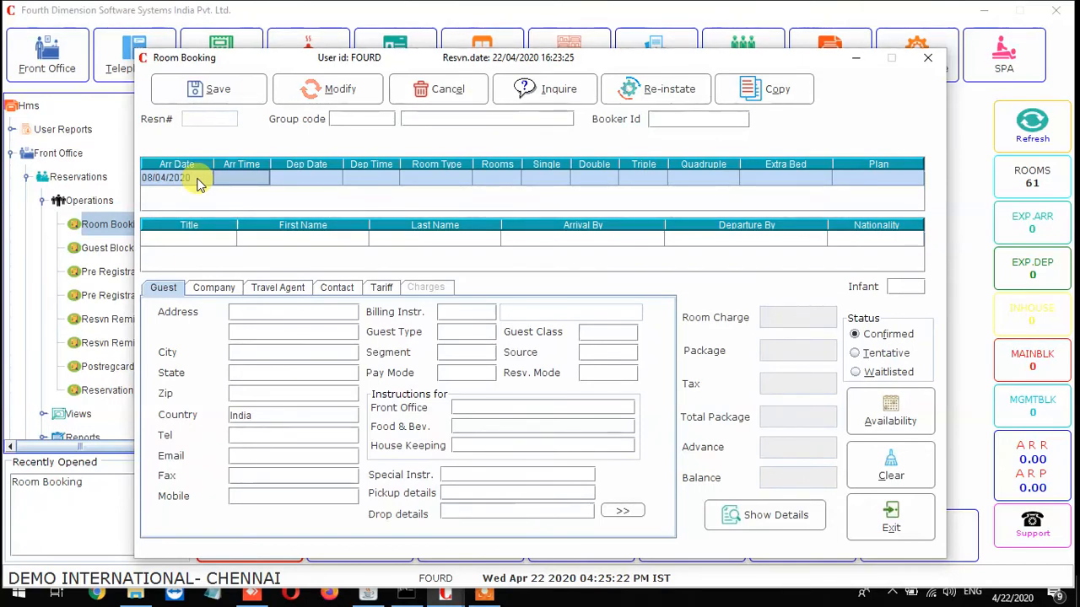
Fill in the arrival time and departure 10/04/2020 at 12:00, then list room types.
{"action": "type", "text": "1200"}
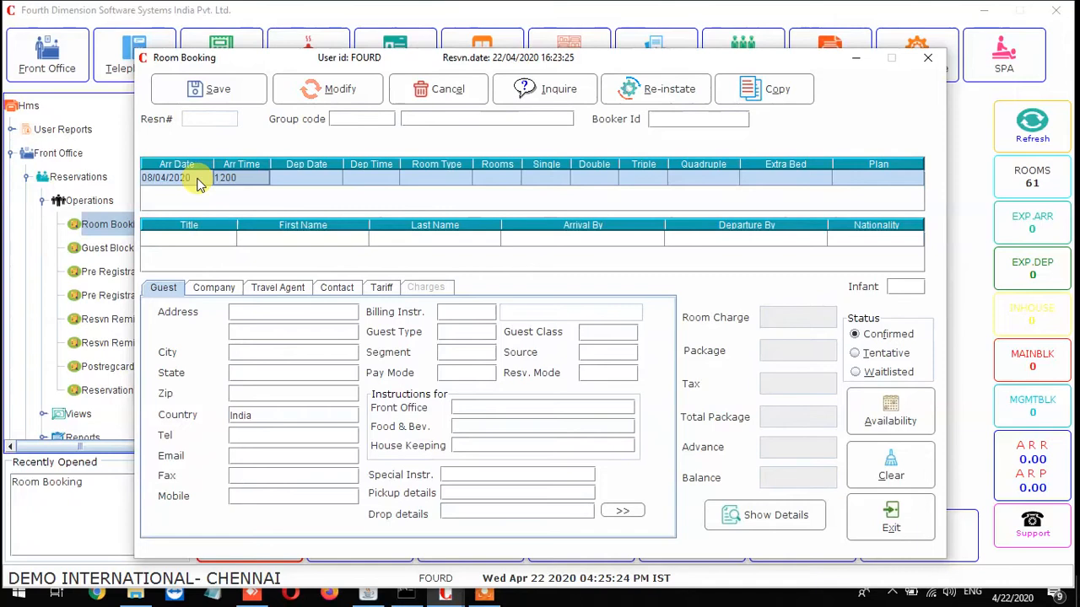
{"action": "key", "text": "Tab"}
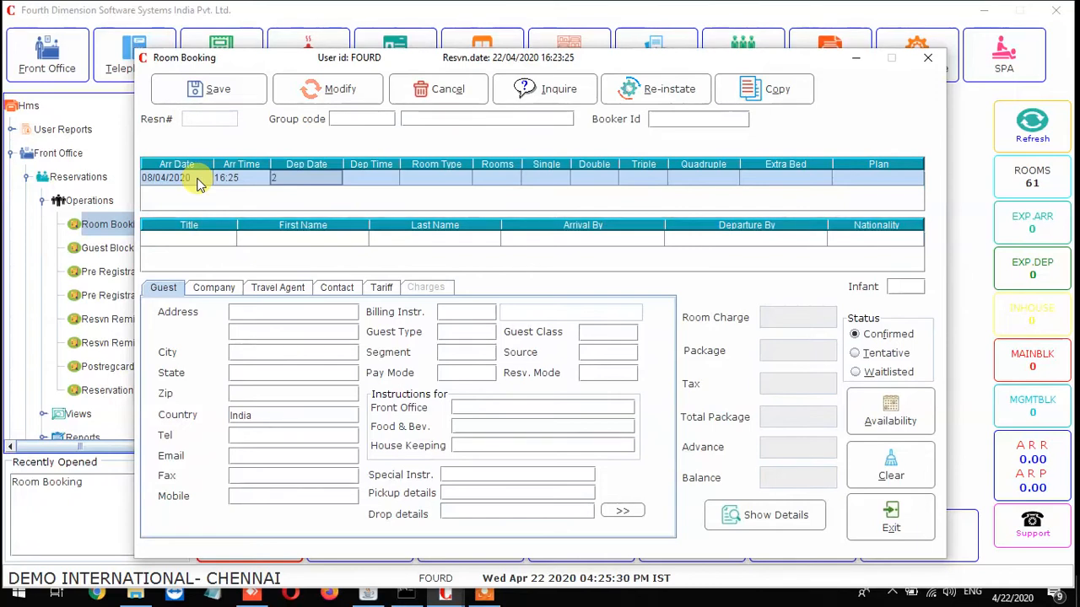
{"action": "key", "text": "Tab"}
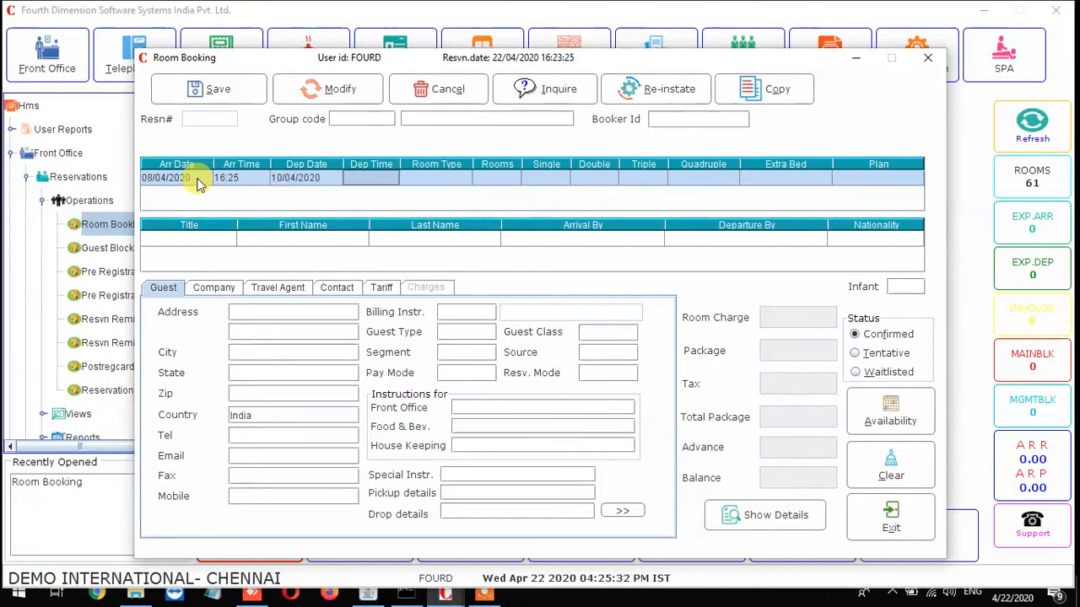
{"action": "key", "text": "Tab"}
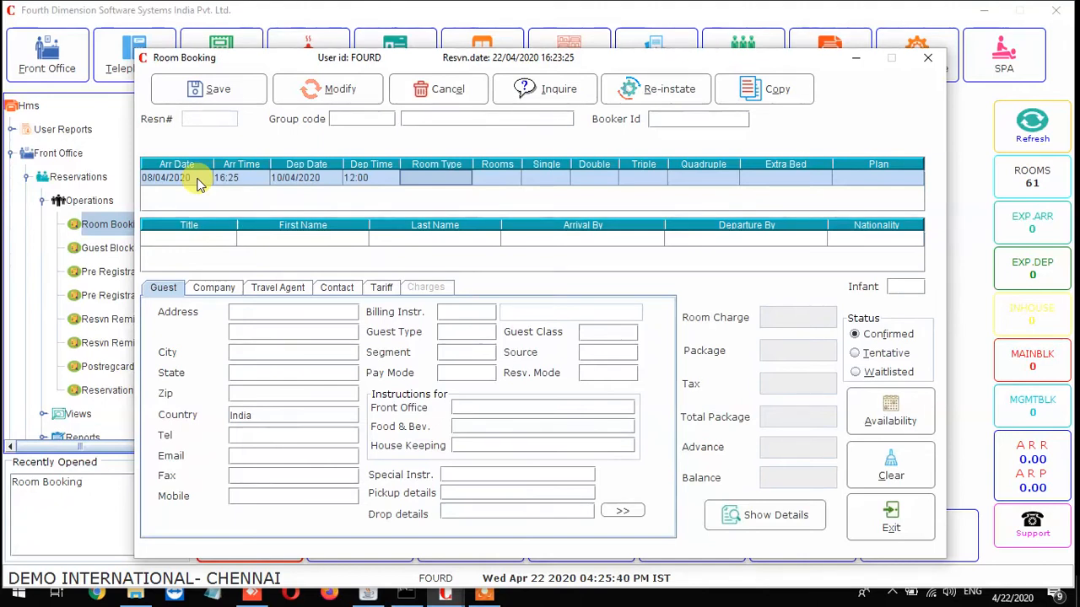
{"action": "key", "text": "F1"}
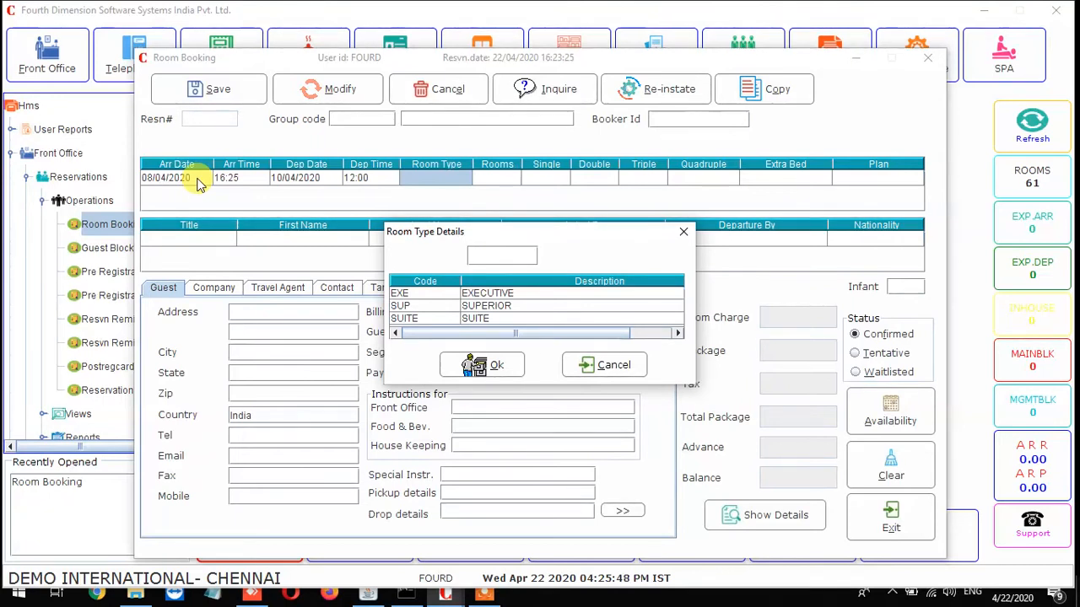
Choose room type EXE with 2 rooms and acknowledge the availability report.
{"action": "key", "text": "Down"}
{"action": "key", "text": "Up"}
{"action": "key", "text": "Return"}
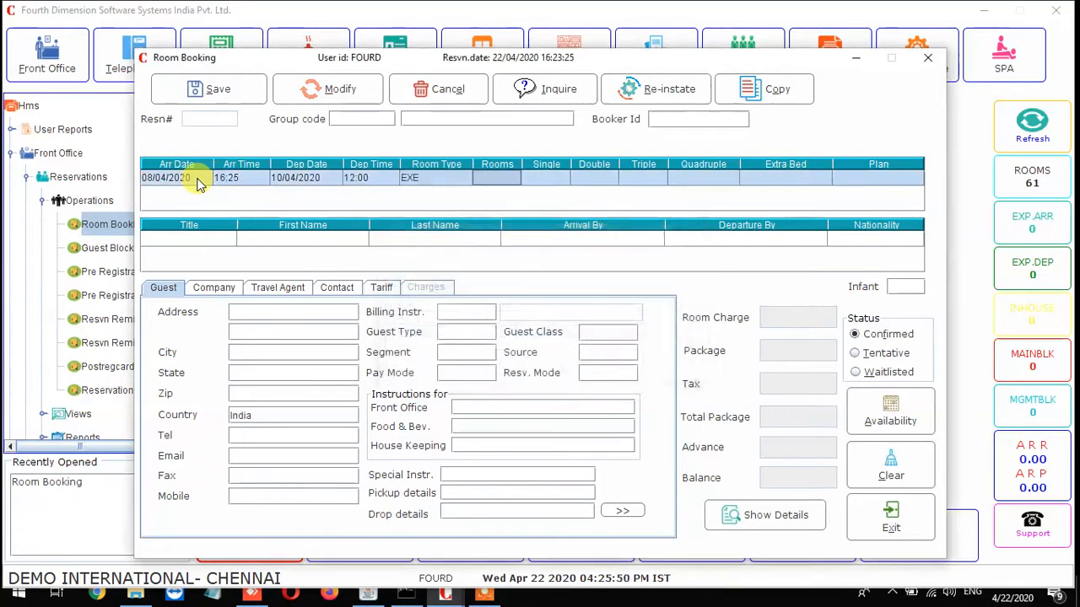
{"action": "key", "text": "Return"}
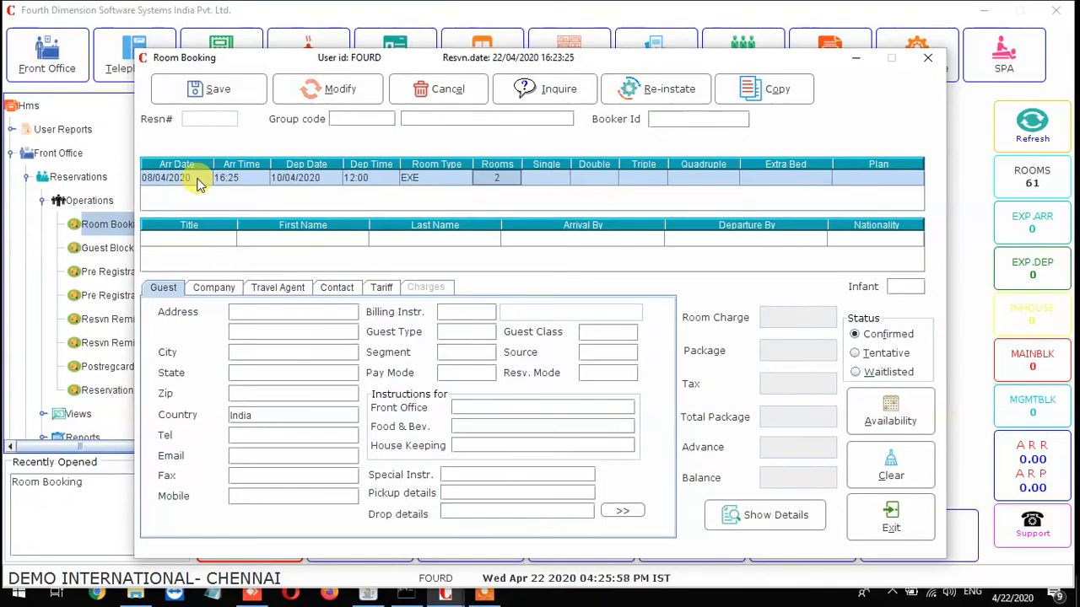
{"action": "key", "text": "Tab"}
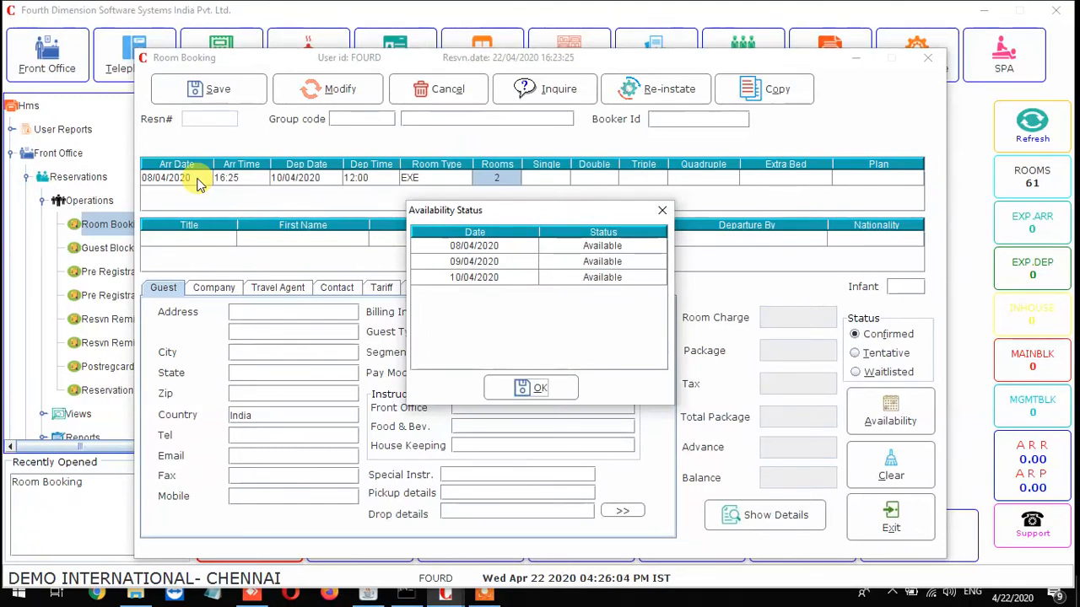
{"action": "key", "text": "Return"}
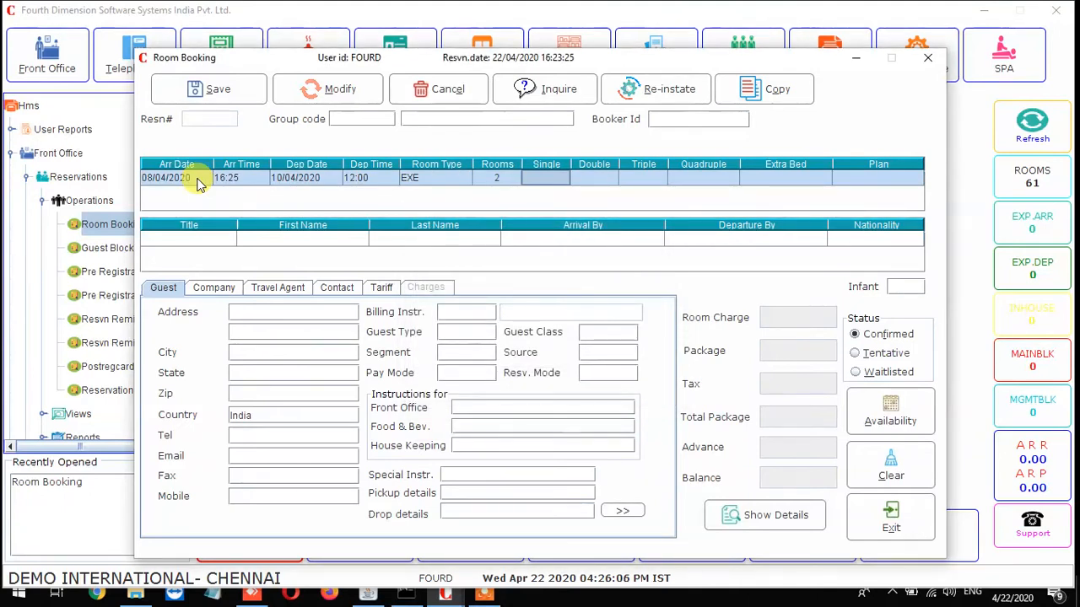
Enter Double 2 and Extra Bed 2, and select the CP continental meal plan.
{"action": "key", "text": "Return"}
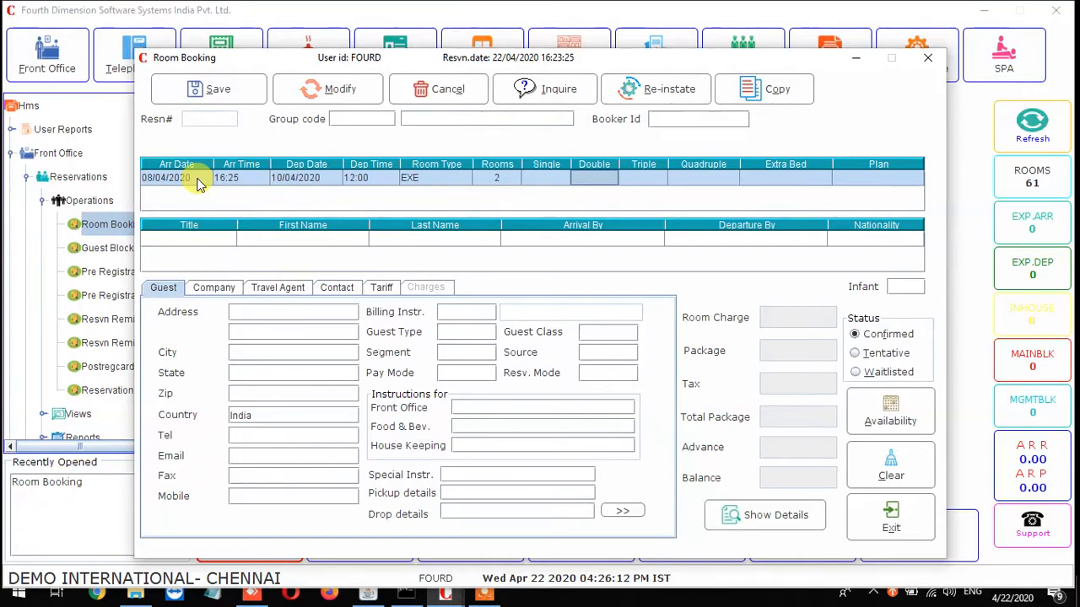
{"action": "type", "text": "2"}
{"action": "key", "text": "Tab"}
{"action": "key", "text": "Tab"}
{"action": "key", "text": "Tab"}
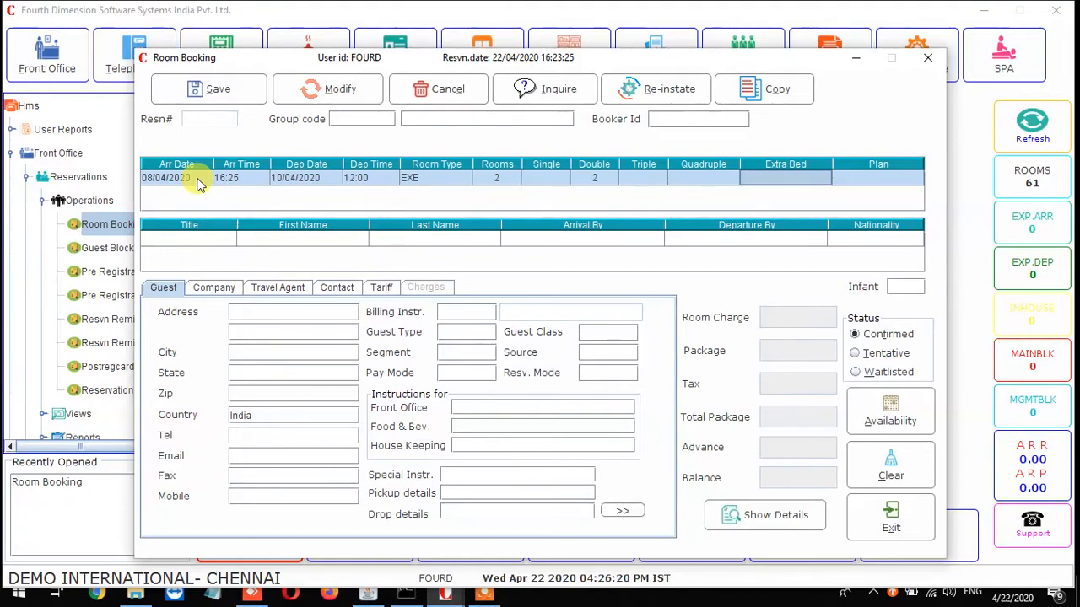
{"action": "key", "text": "Tab"}
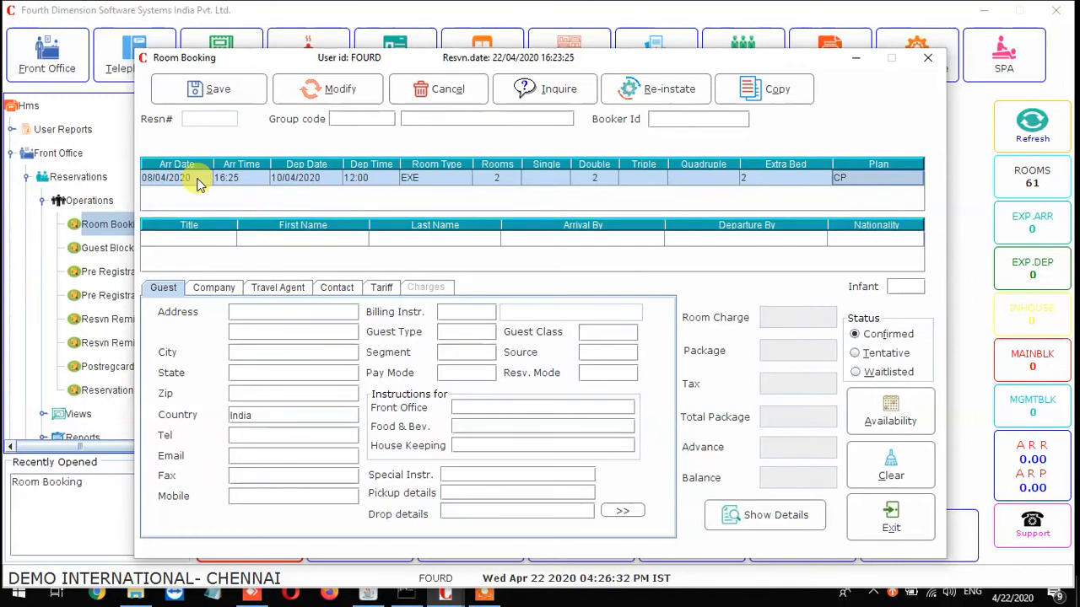
{"action": "key", "text": "F1"}
{"action": "key", "text": "Down"}
{"action": "key", "text": "Down"}
{"action": "key", "text": "Down"}
{"action": "key", "text": "Up"}
{"action": "key", "text": "Up"}
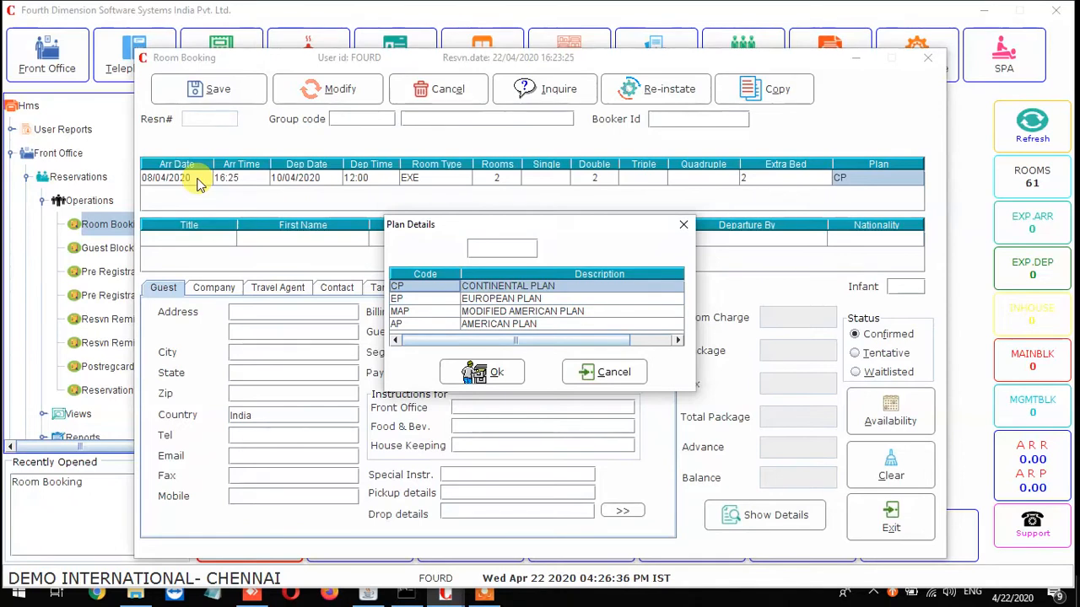
{"action": "key", "text": "Return"}
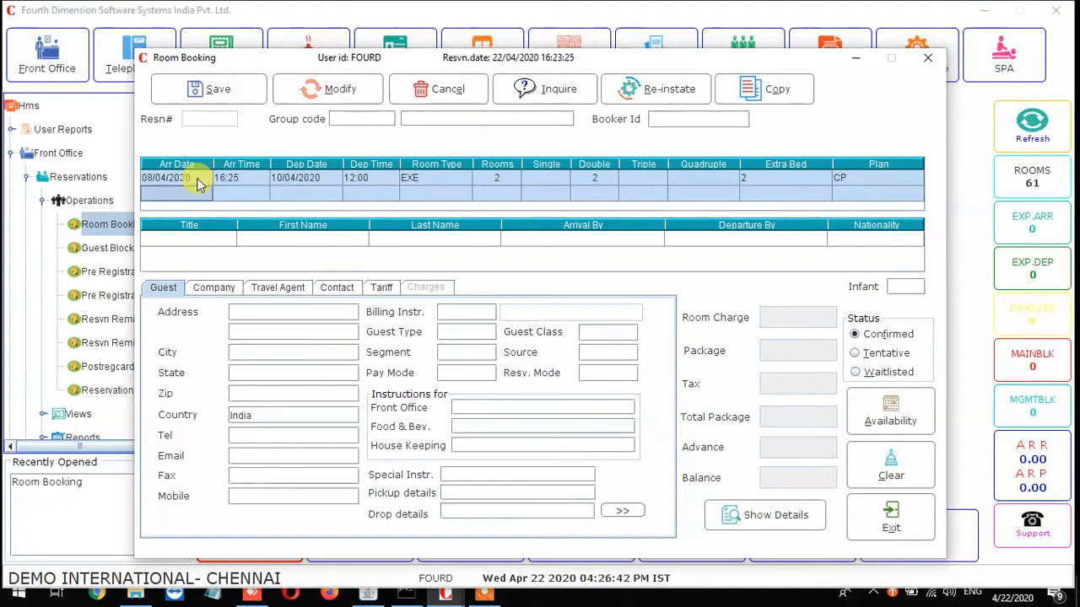
Start a second line arriving 08/04/2020 and departing 10/04/2020.
{"action": "type", "text": "080420"}
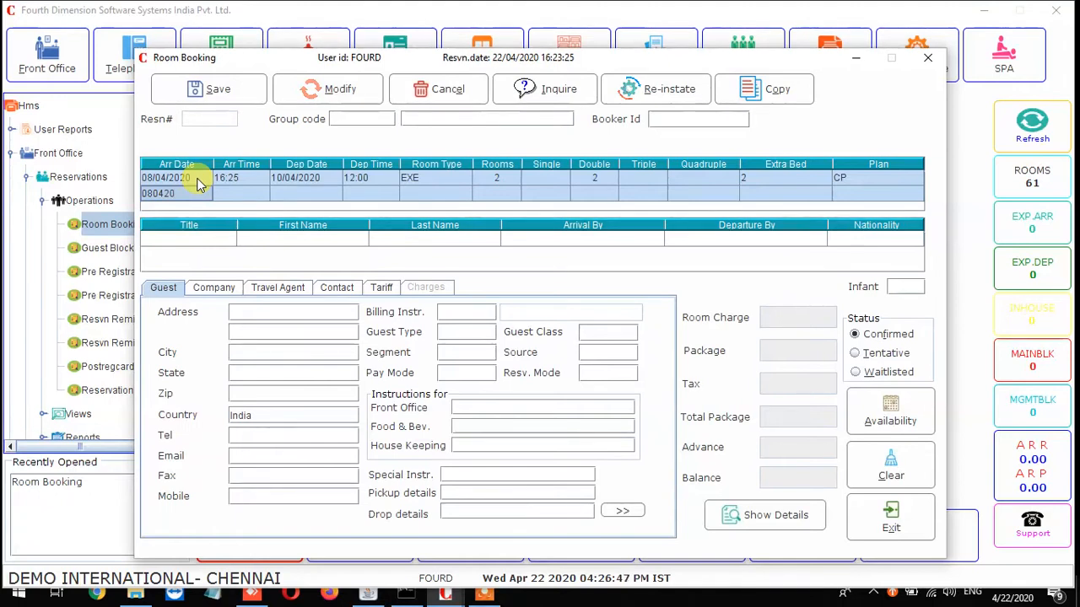
{"action": "key", "text": "Return"}
{"action": "key", "text": "Return"}
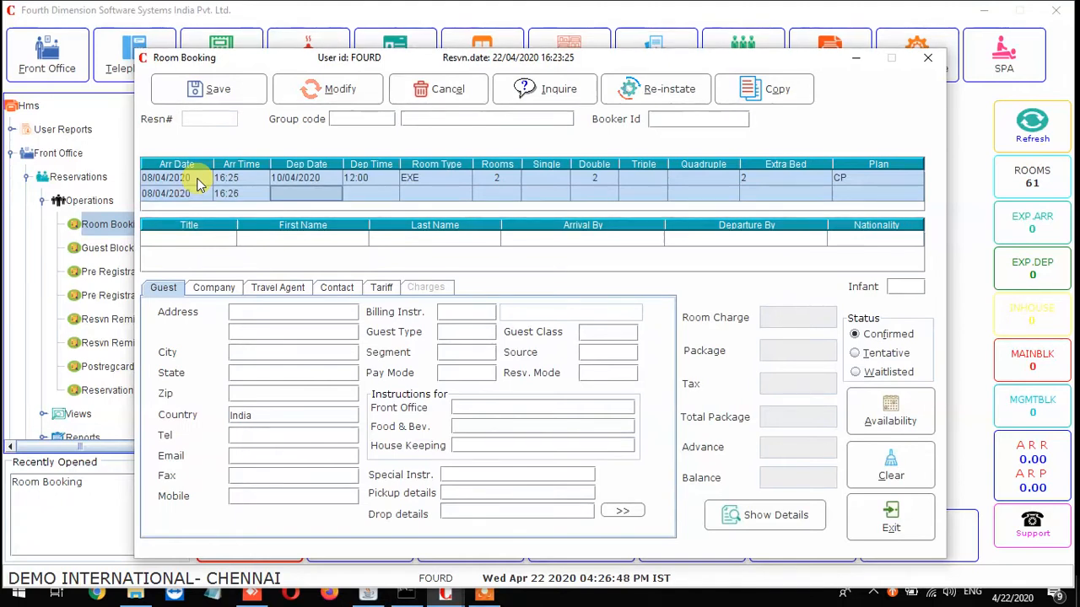
{"action": "type", "text": "2"}
{"action": "key", "text": "Return"}
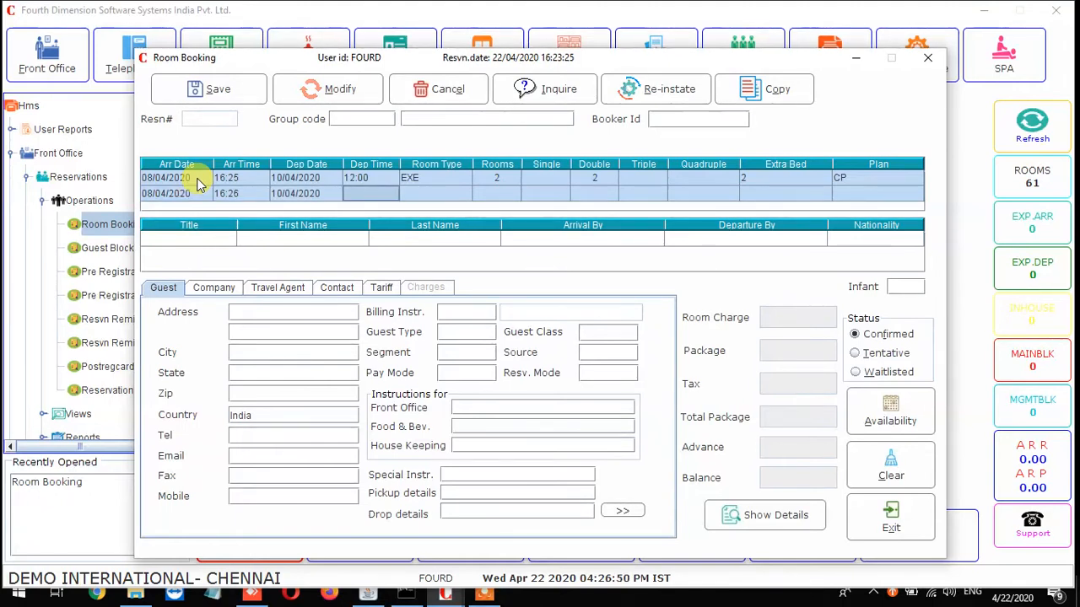
{"action": "key", "text": "Return"}
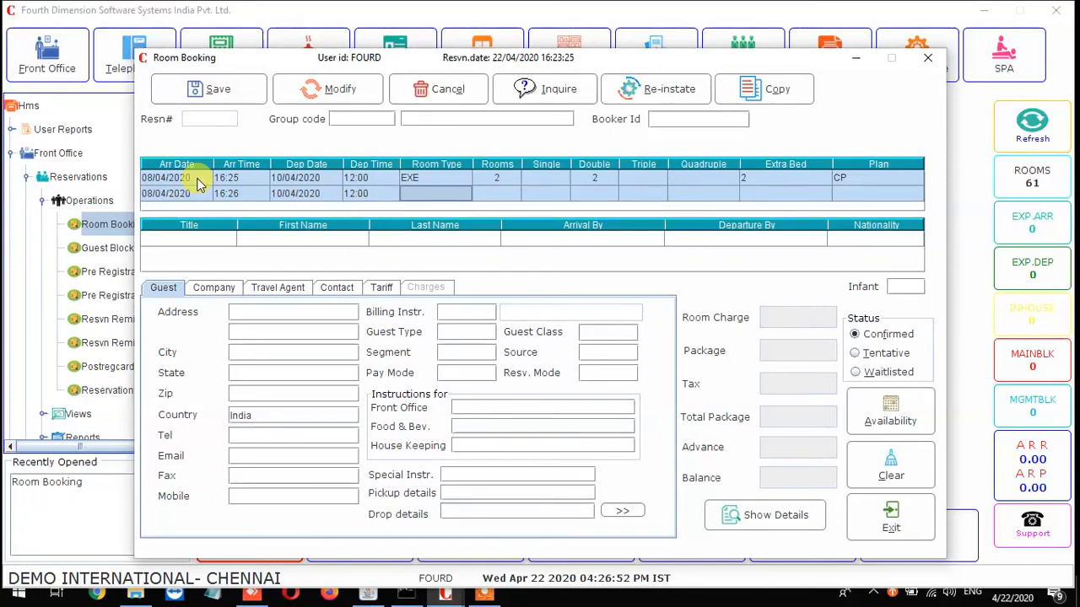
{"action": "key", "text": "Return"}
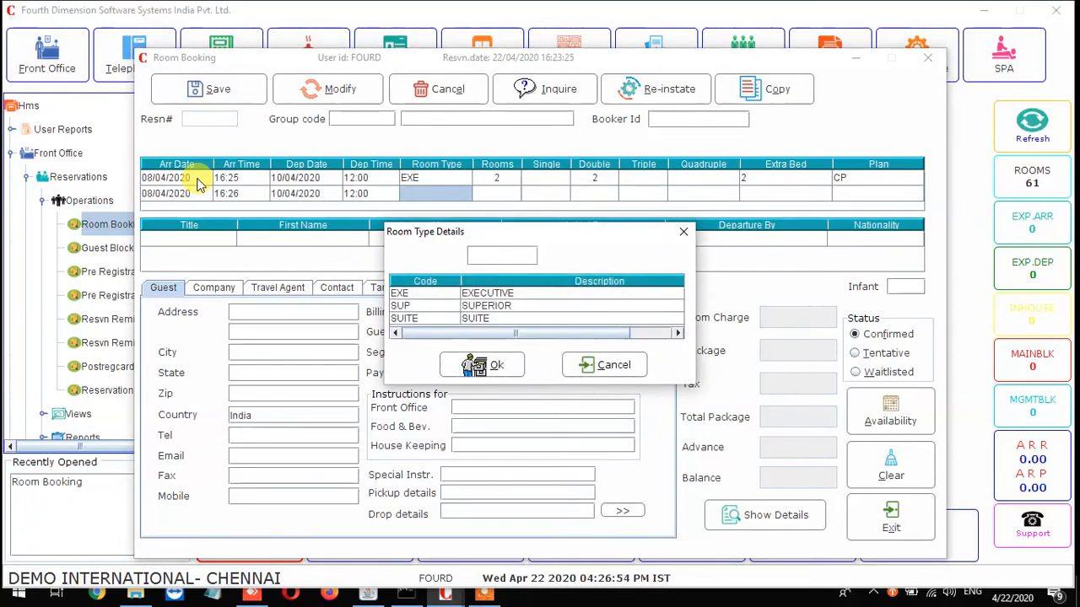
Give the second line room type SUP, 2 rooms, Double 2, Extra Bed 2 and plan CP.
{"action": "key", "text": "Down"}
{"action": "key", "text": "Down"}
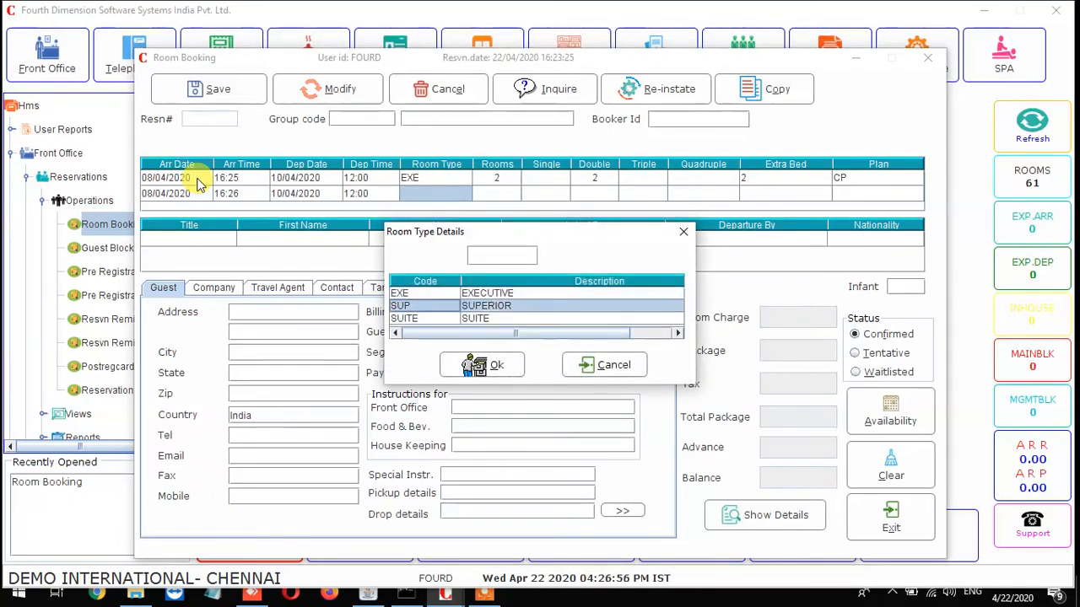
{"action": "key", "text": "Return"}
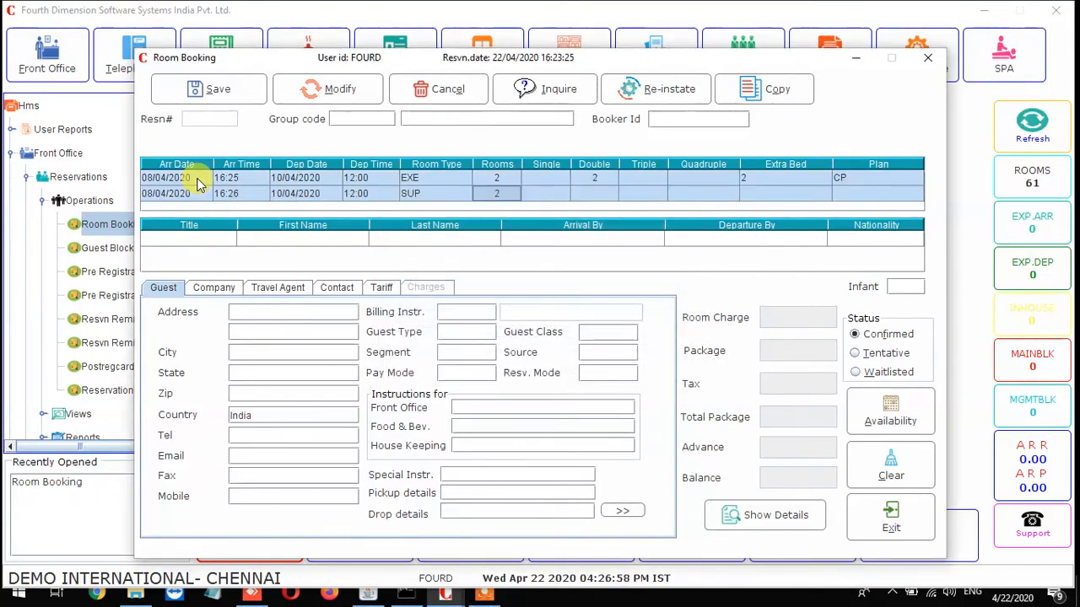
{"action": "key", "text": "Return"}
{"action": "key", "text": "Return"}
{"action": "key", "text": "Return"}
{"action": "key", "text": "Return"}
{"action": "type", "text": "2"}
{"action": "key", "text": "Return"}
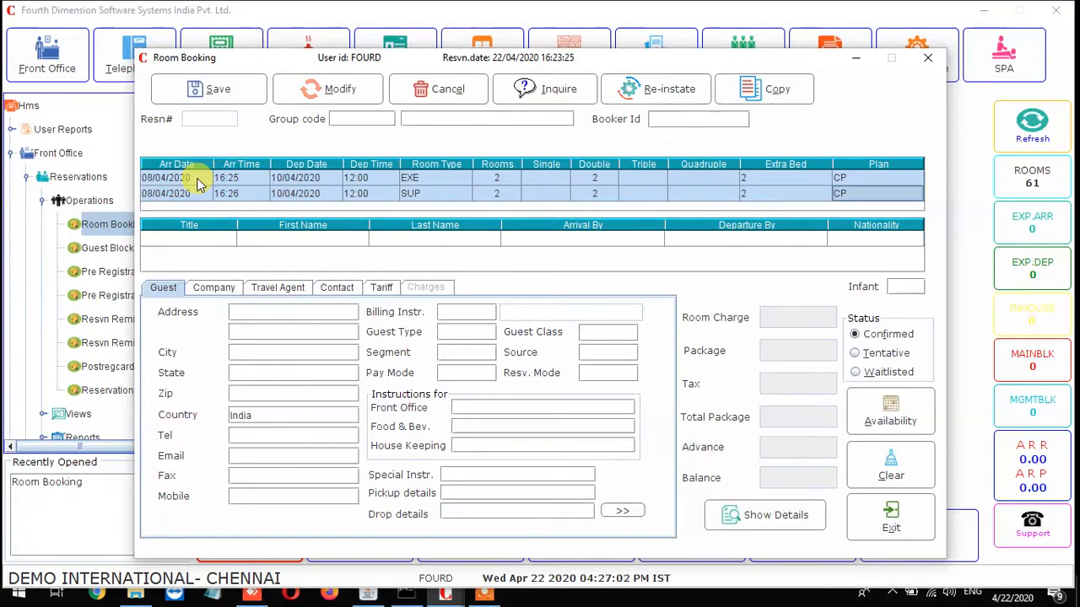
{"action": "key", "text": "Return"}
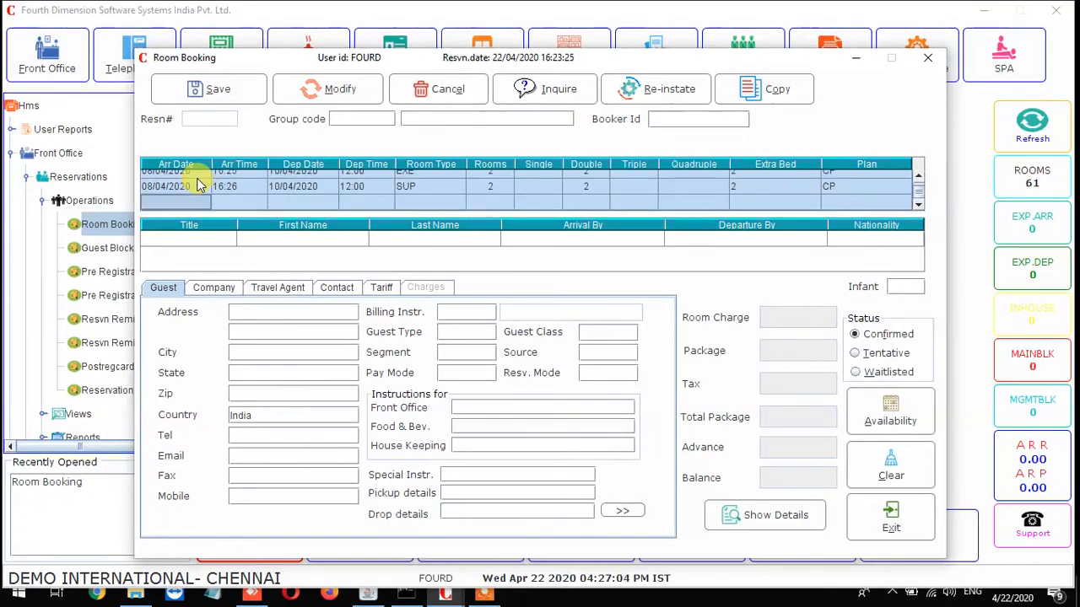
{"action": "key", "text": "Return"}
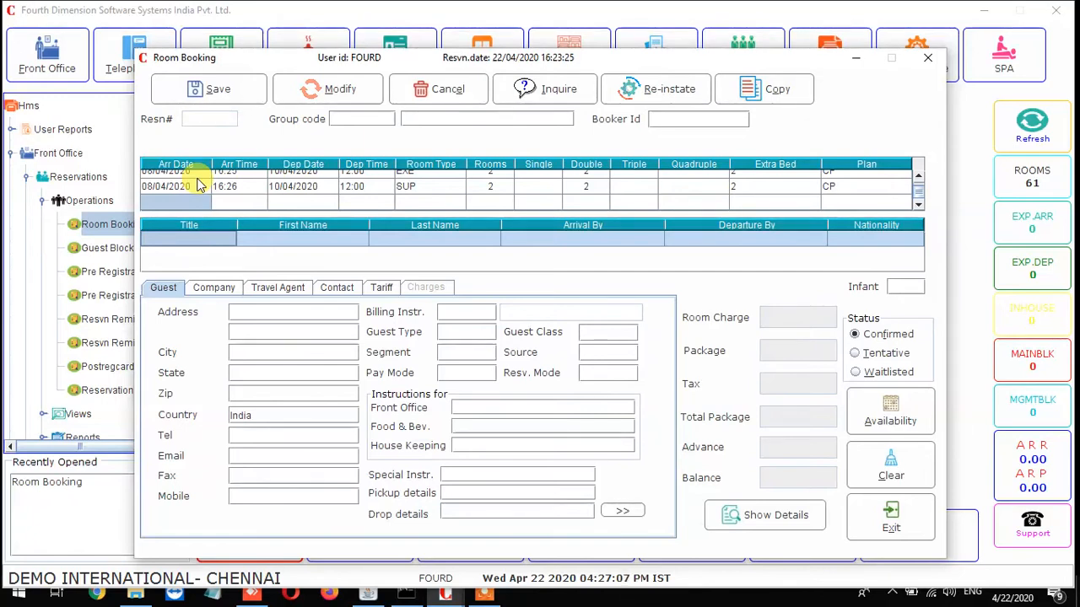
{"action": "key", "text": "Return"}
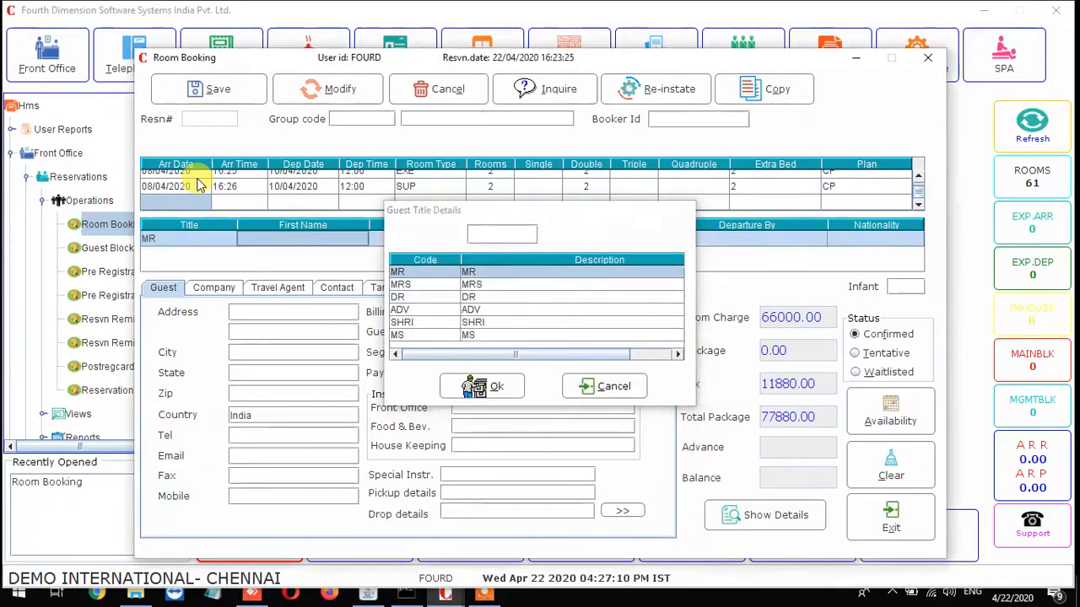
Enter title MR, the guest's first and last name, arrival by chennai, departure by mubai.
{"action": "key", "text": "Return"}
{"action": "type", "text": "Mohammed"}
{"action": "key", "text": "Return"}
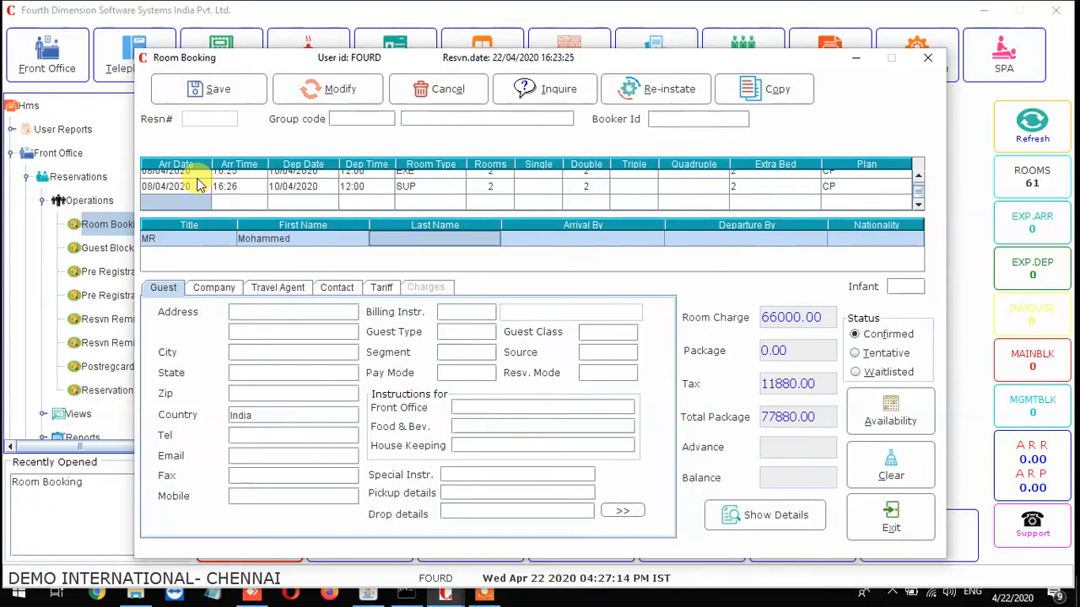
{"action": "type", "text": "S"}
{"action": "key", "text": "Return"}
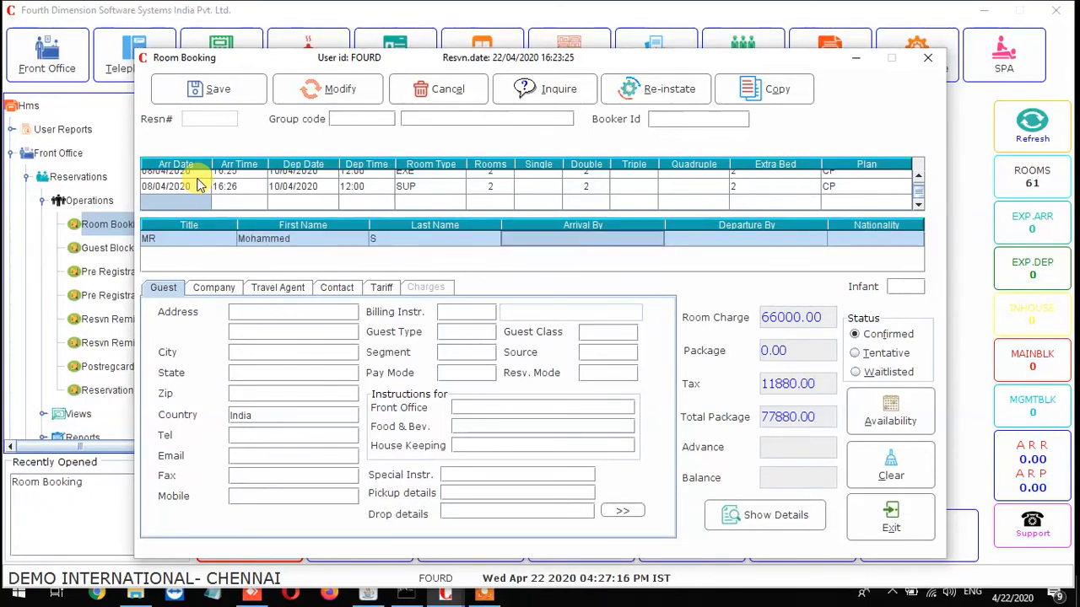
{"action": "type", "text": "chennai"}
{"action": "key", "text": "Return"}
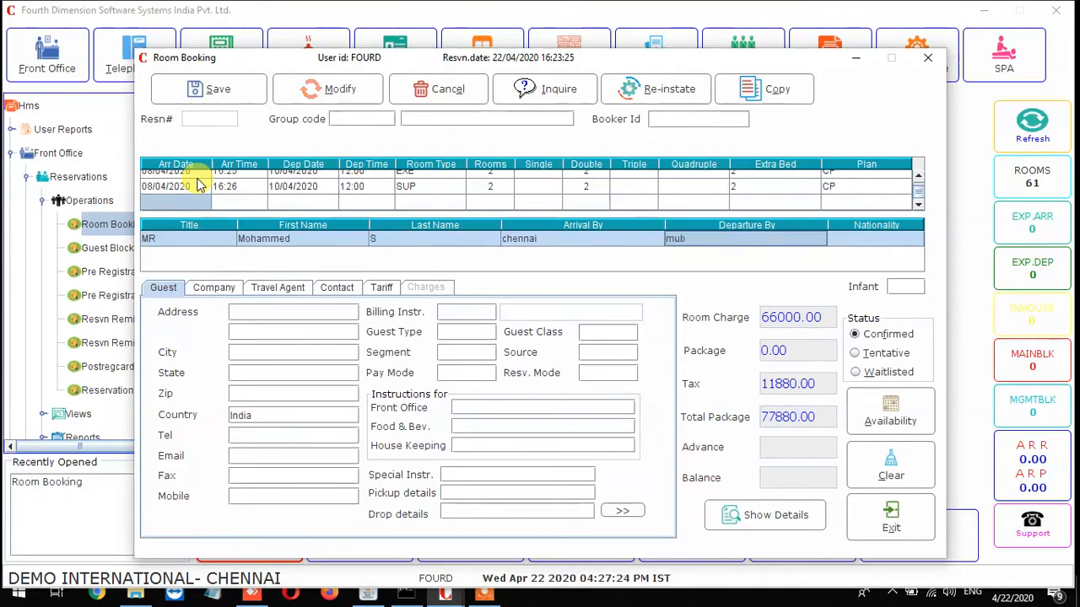
{"action": "key", "text": "Return"}
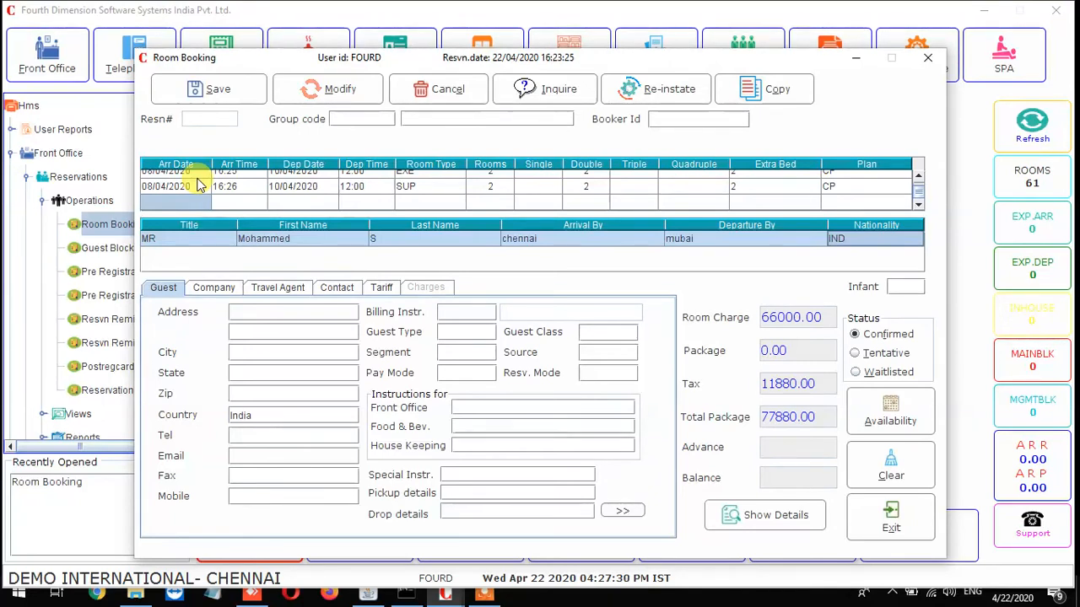
{"action": "key", "text": "F1"}
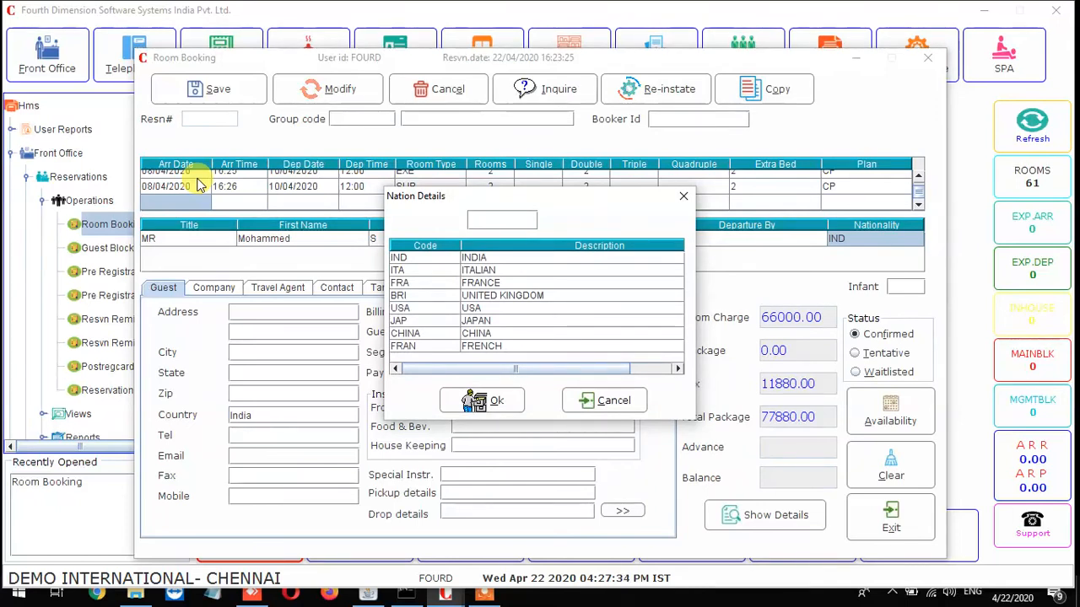
{"action": "key", "text": "Down"}
{"action": "key", "text": "Down"}
{"action": "key", "text": "Up"}
{"action": "key", "text": "Up"}
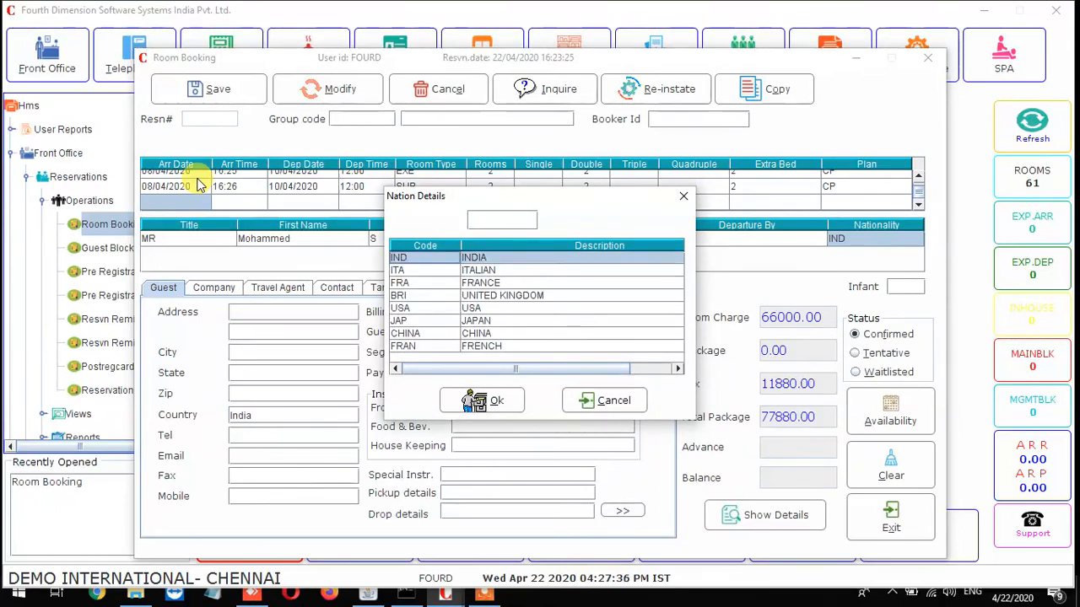
{"action": "key", "text": "Down"}
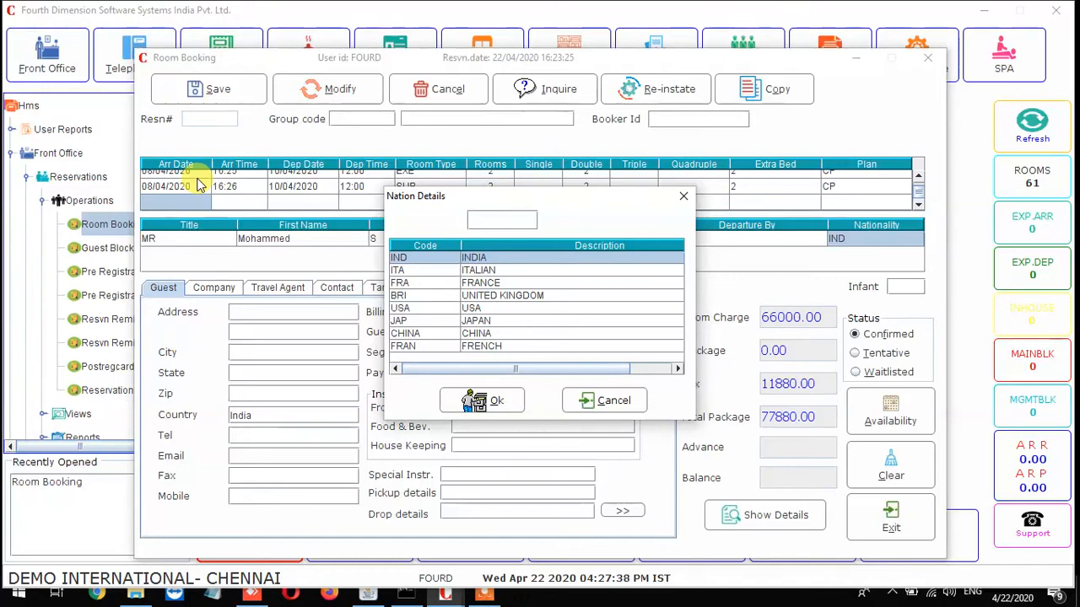
{"action": "key", "text": "Down"}
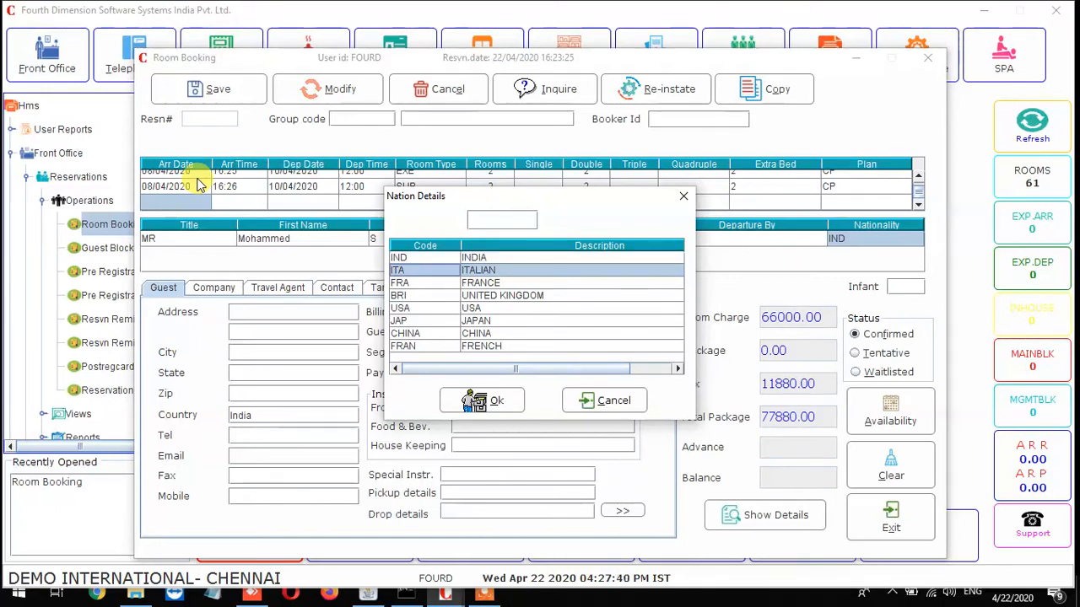
{"action": "key", "text": "Return"}
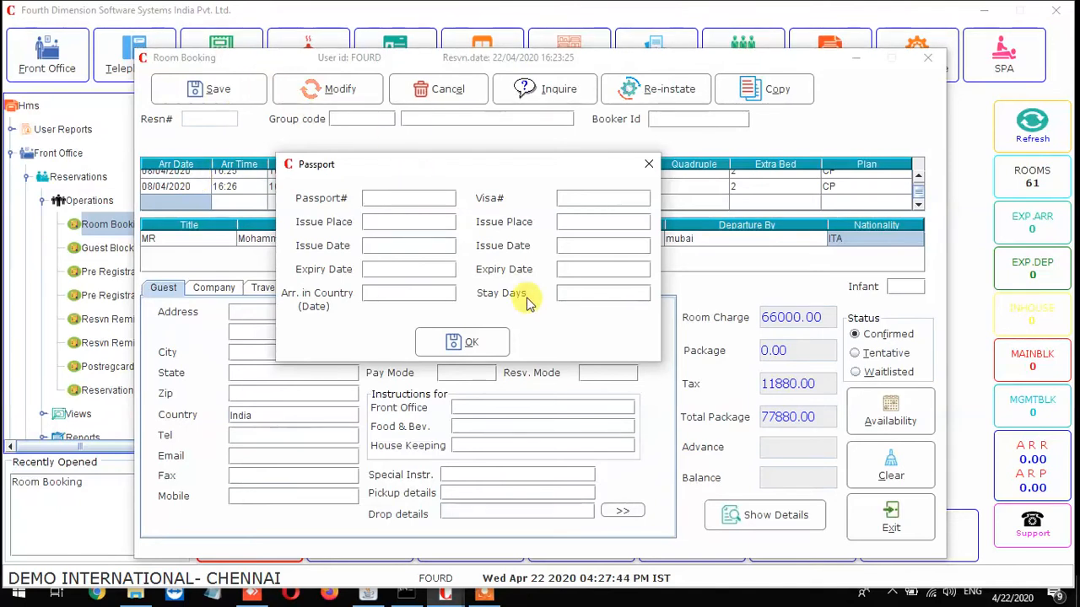
{"action": "left_click", "coordinate": [473, 343]}
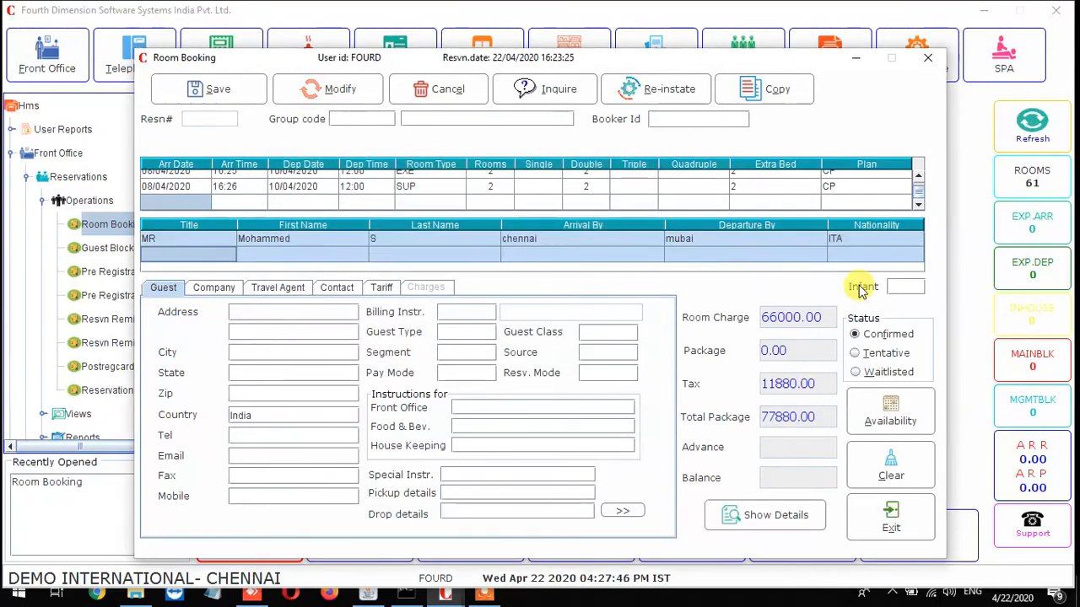
{"action": "double_click", "coordinate": [848, 242]}
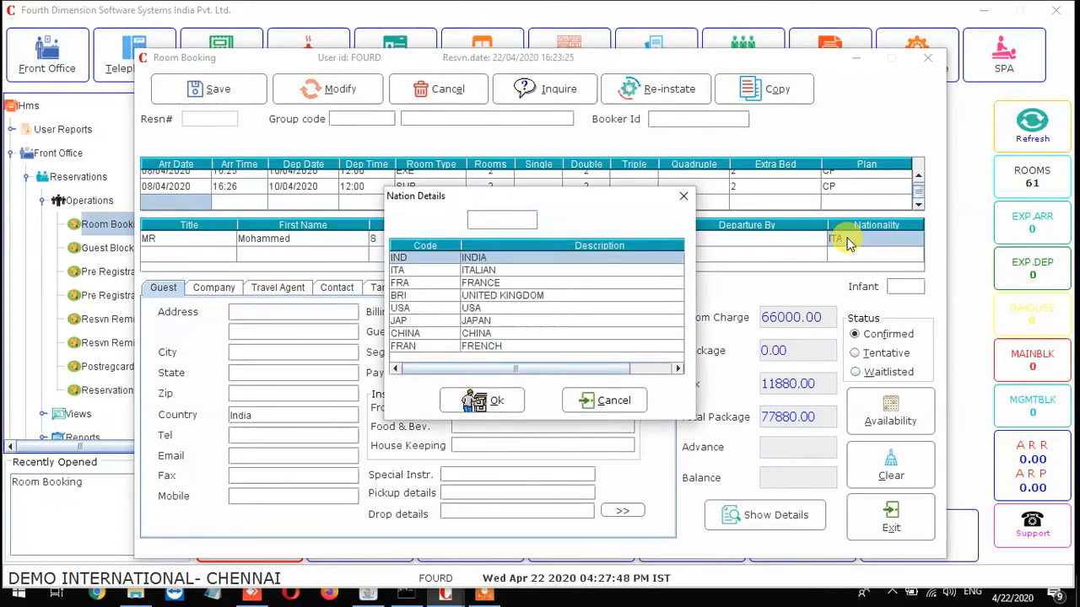
{"action": "key", "text": "Return"}
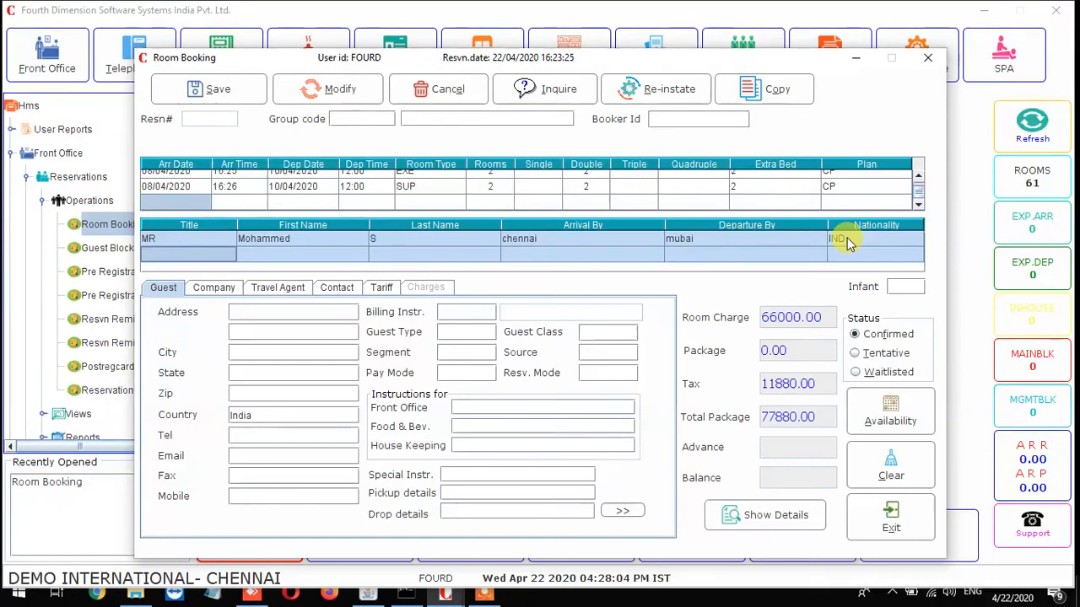
{"action": "key", "text": "Tab"}
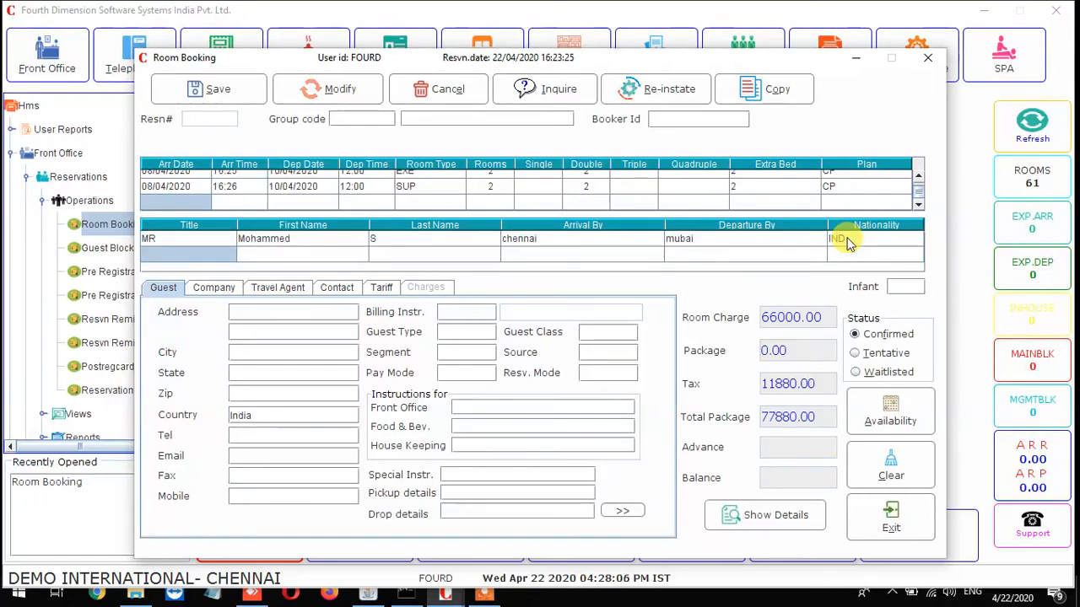
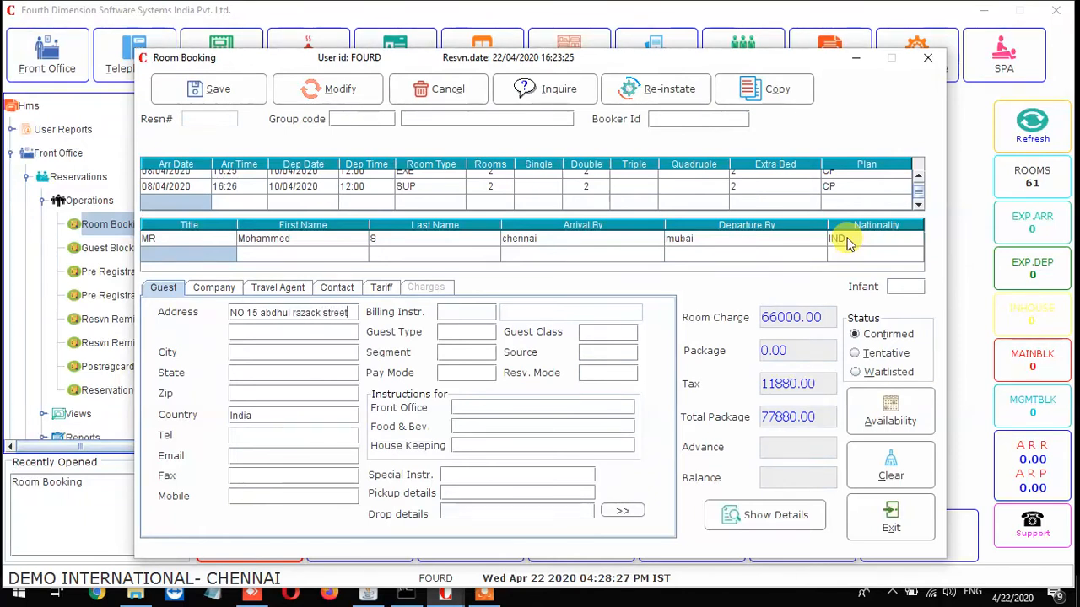
Enter the guest's street address, city and state on the Guest tab.
{"action": "key", "text": "Tab"}
{"action": "type", "text": "chennai"}
{"action": "key", "text": "Tab"}
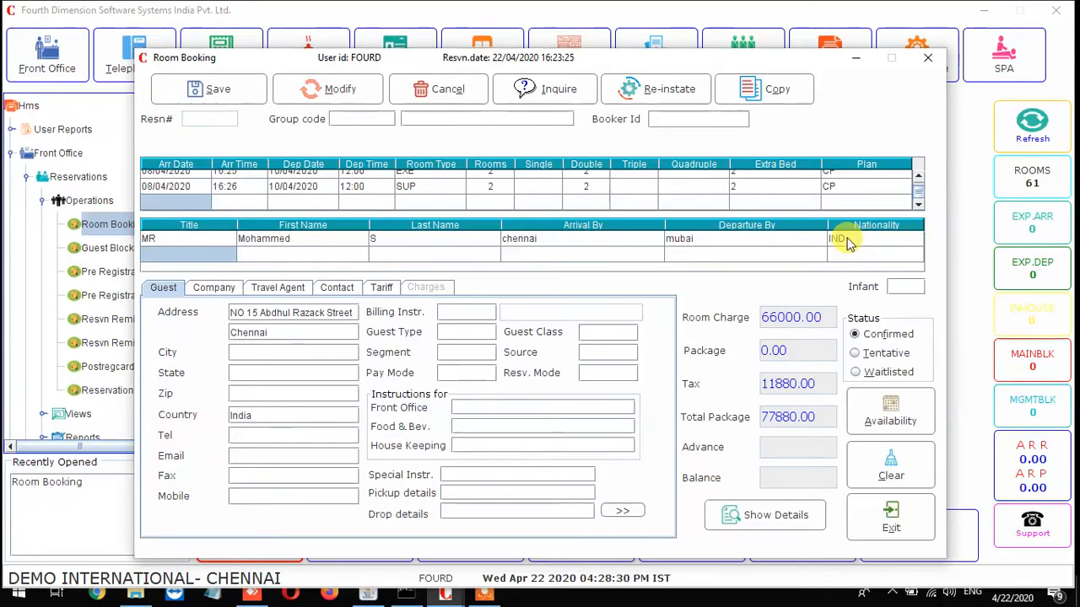
{"action": "type", "text": "chennai"}
{"action": "key", "text": "Tab"}
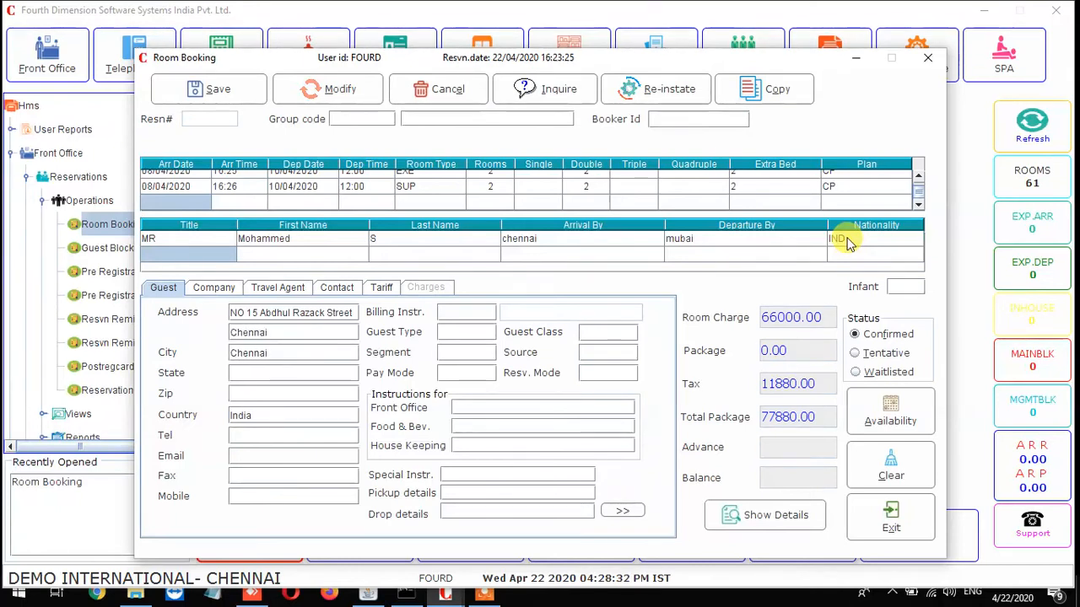
{"action": "type", "text": "tamilnadu"}
{"action": "key", "text": "Tab"}
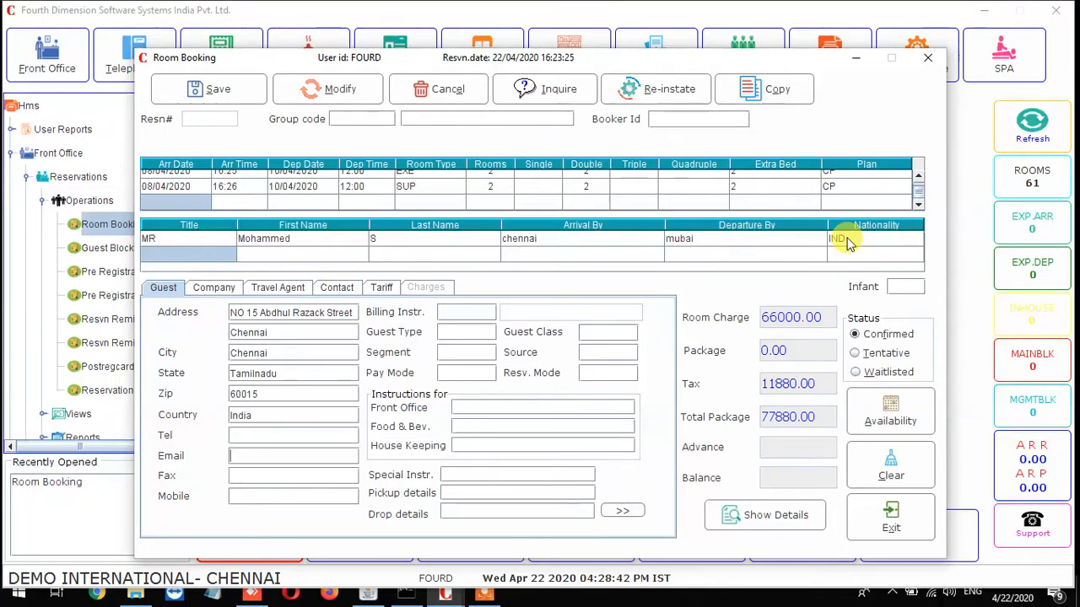
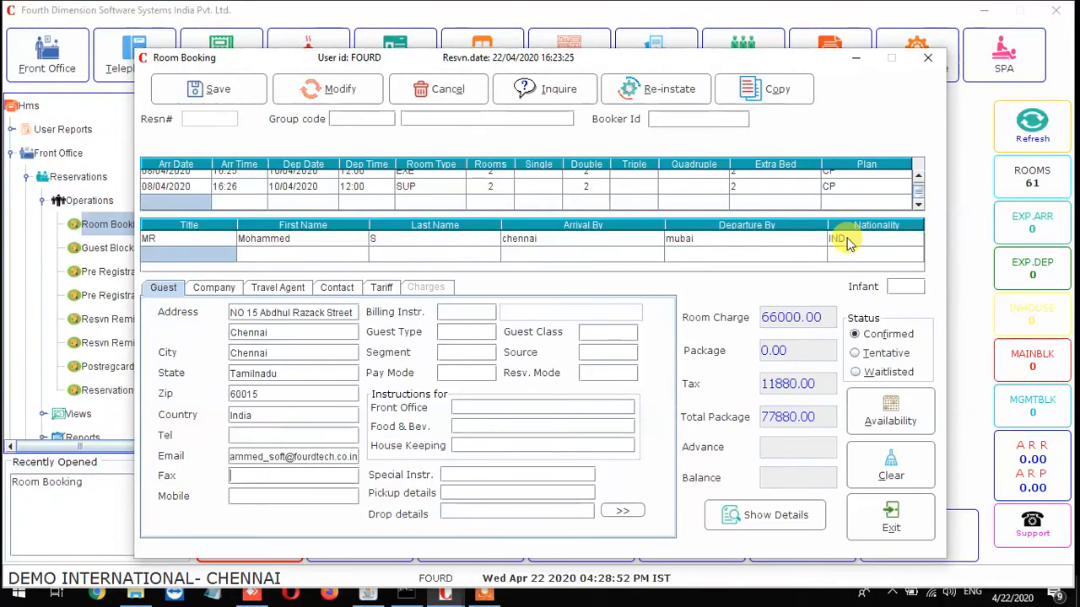
Type and correct the guest's e-mail address, then enter the guest's mobile number.
{"action": "key", "text": "Tab"}
{"action": "key", "text": "Tab"}
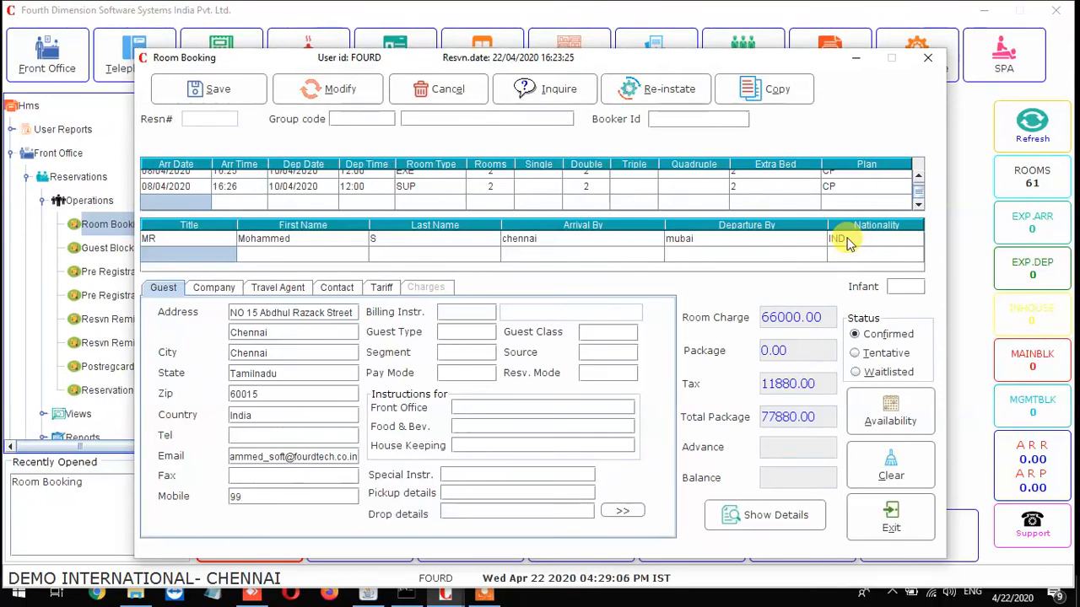
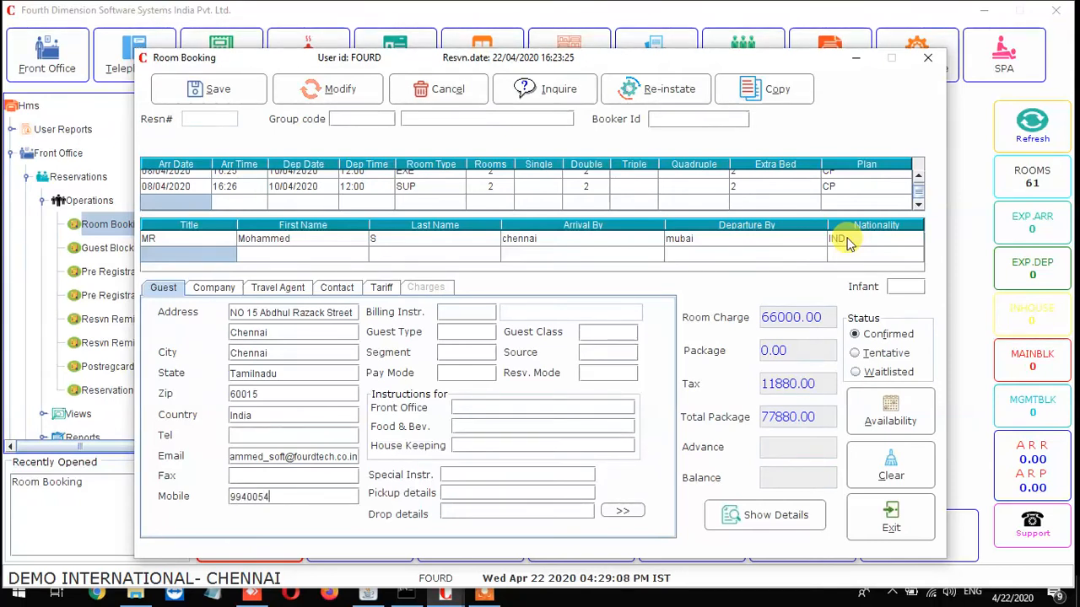
Choose DIRECT (DIR) as the billing instruction, then bring up the guest type choices.
{"action": "key", "text": "F1"}
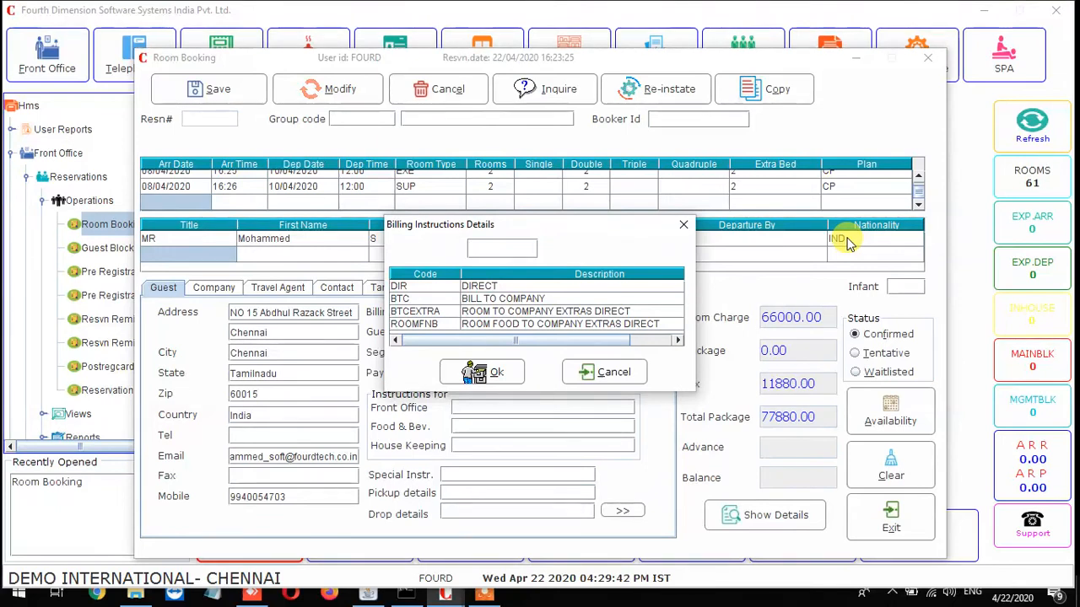
{"action": "key", "text": "Down"}
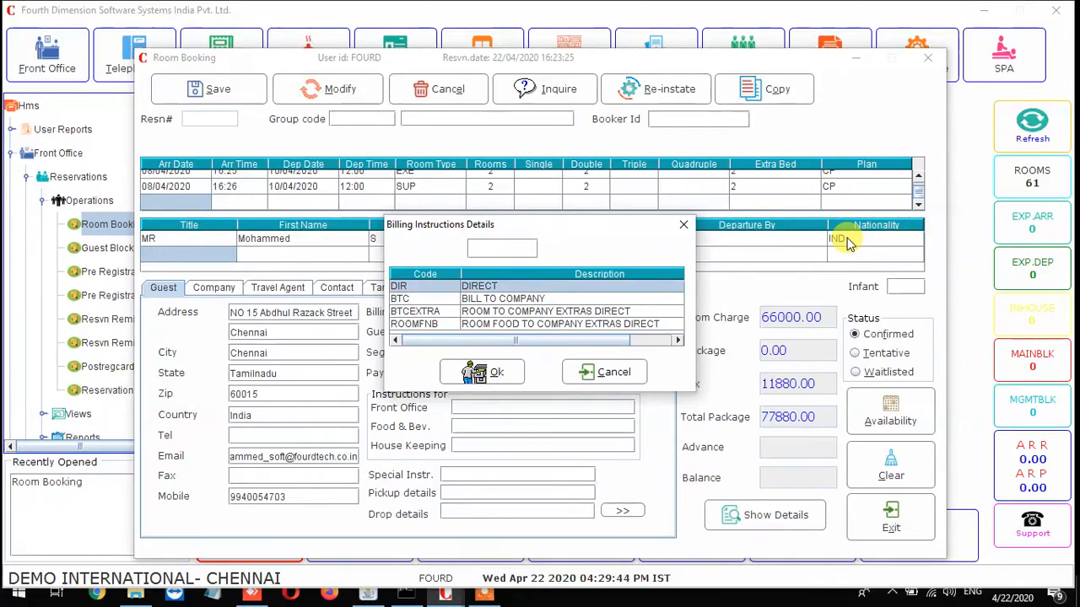
{"action": "key", "text": "Return"}
{"action": "key", "text": "F1"}
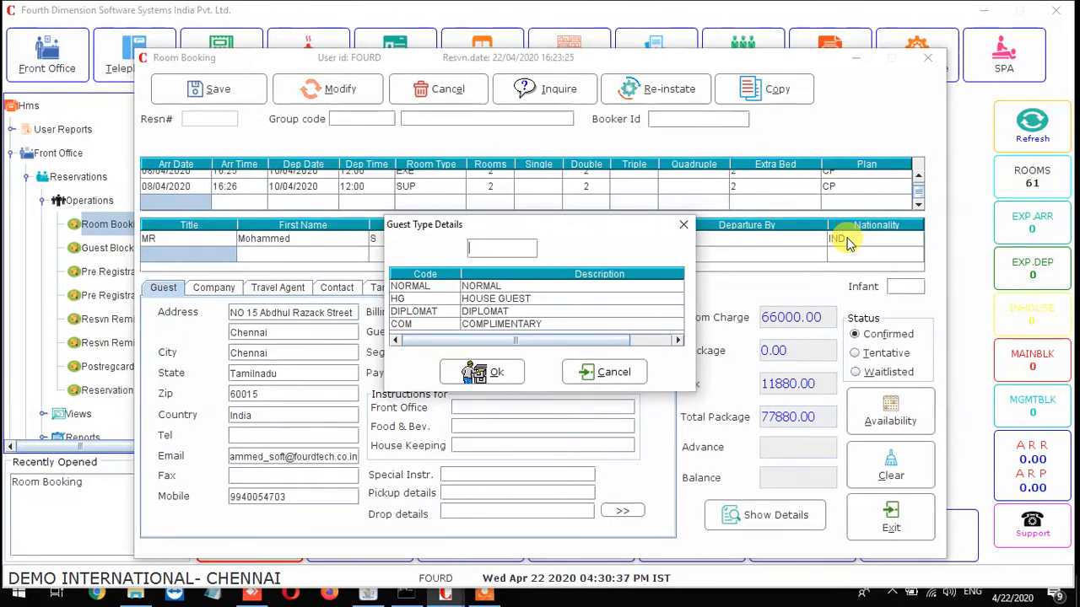
Select NORMAL in both the Guest Type and Guest Class lookups.
{"action": "key", "text": "Down"}
{"action": "key", "text": "Return"}
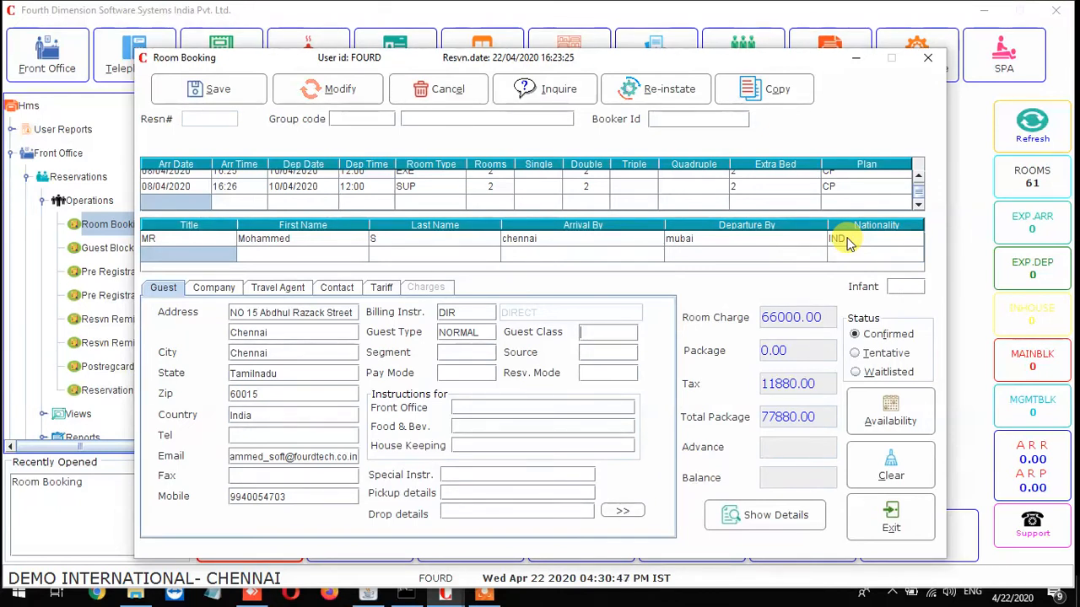
{"action": "key", "text": "F1"}
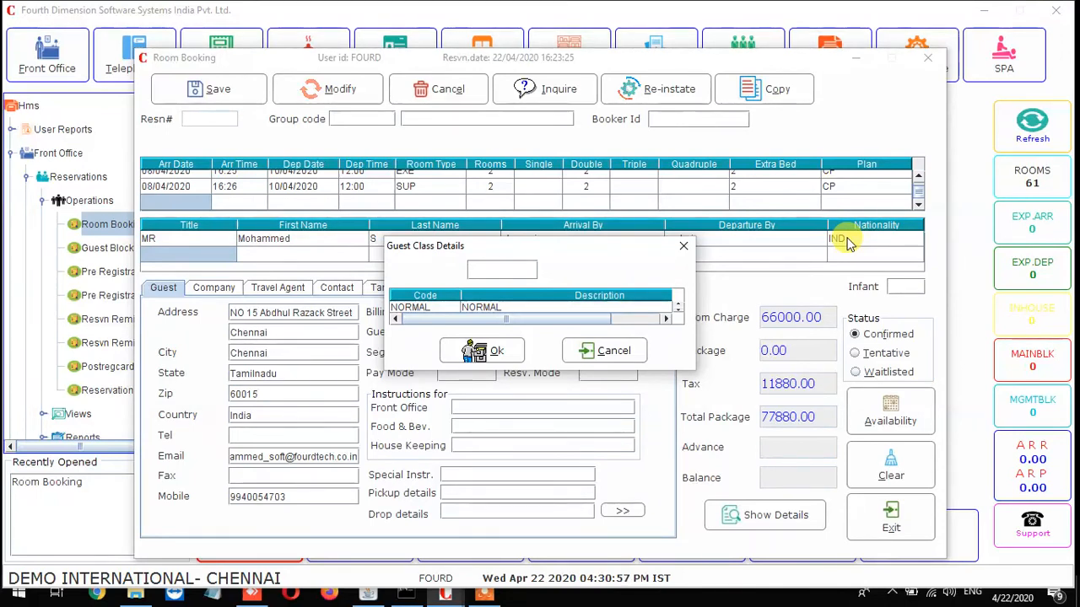
{"action": "key", "text": "Return"}
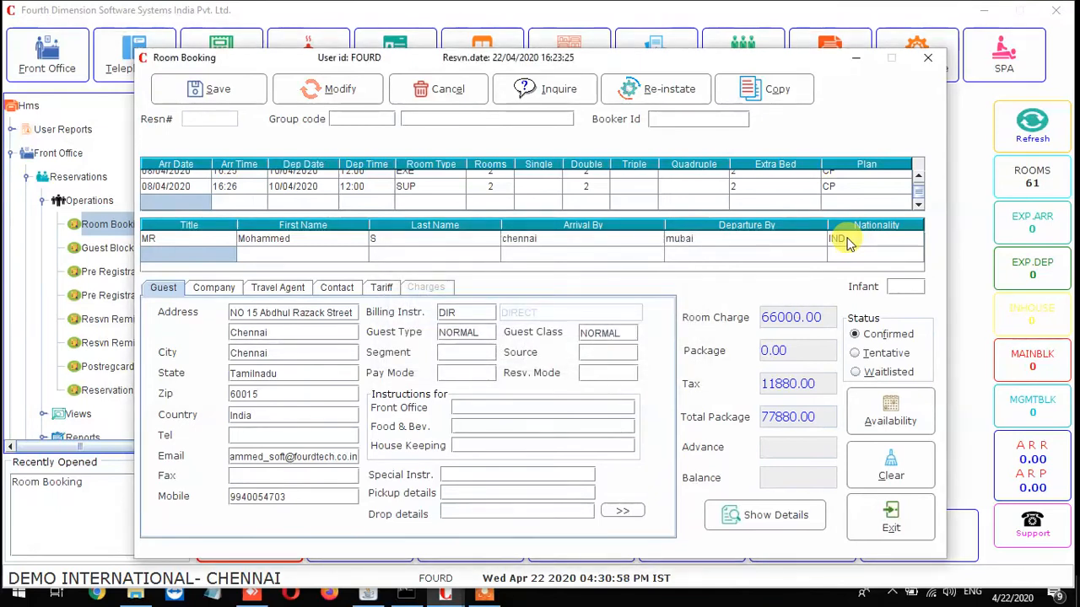
{"action": "key", "text": "Return"}
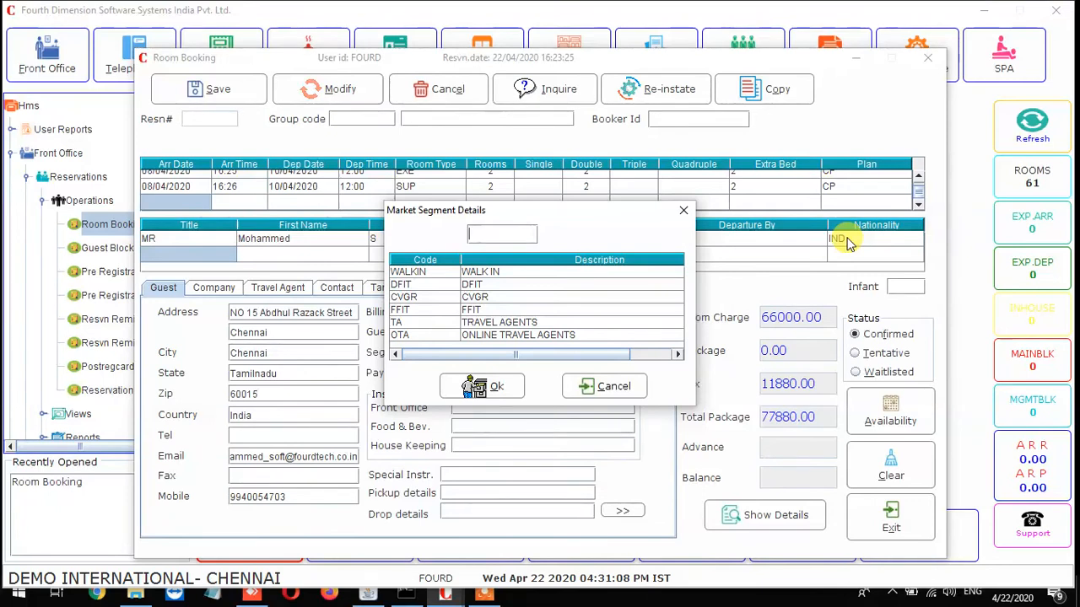
Set the market segment to DFIT and the business source to DIRECT TO HOTEL (DIR).
{"action": "key", "text": "Down"}
{"action": "key", "text": "Down"}
{"action": "key", "text": "Return"}
{"action": "key", "text": "Return"}
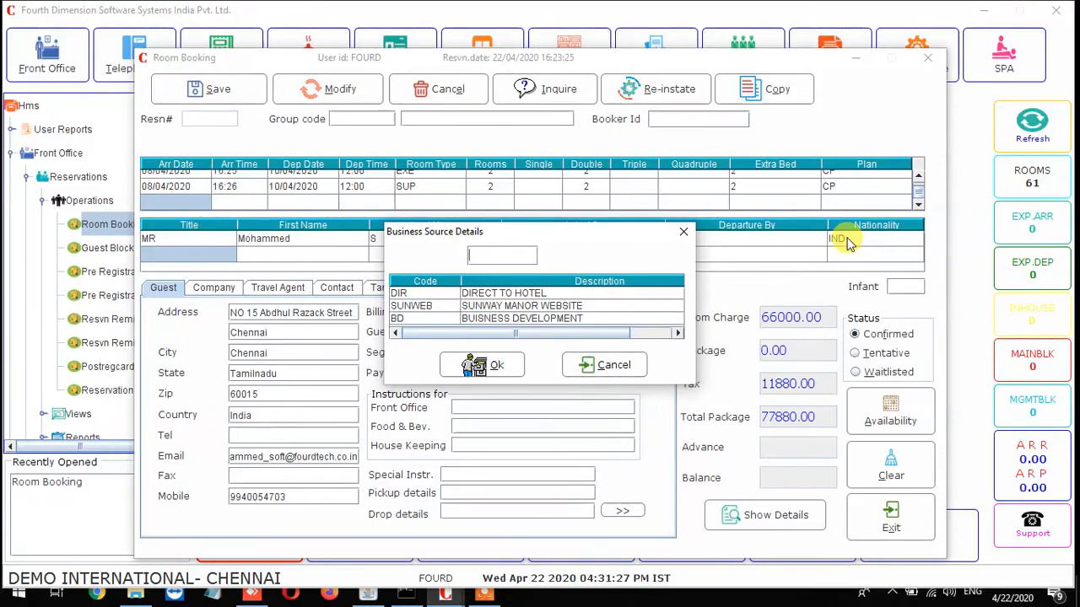
{"action": "key", "text": "Down"}
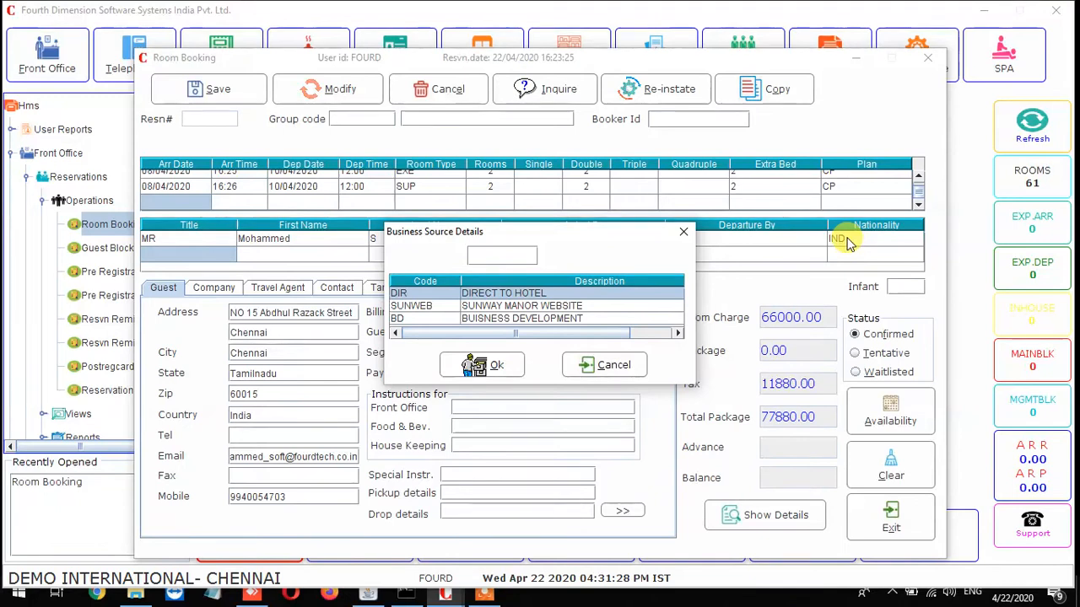
{"action": "key", "text": "Return"}
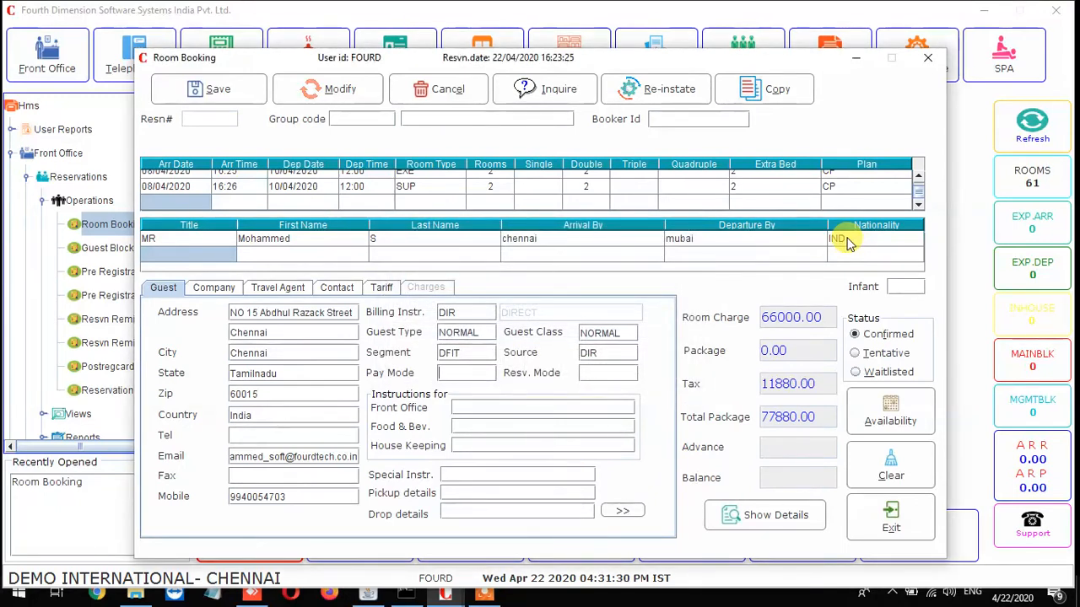
Set the payment mode to CASH and the reservation mode to PHONE.
{"action": "key", "text": "F1"}
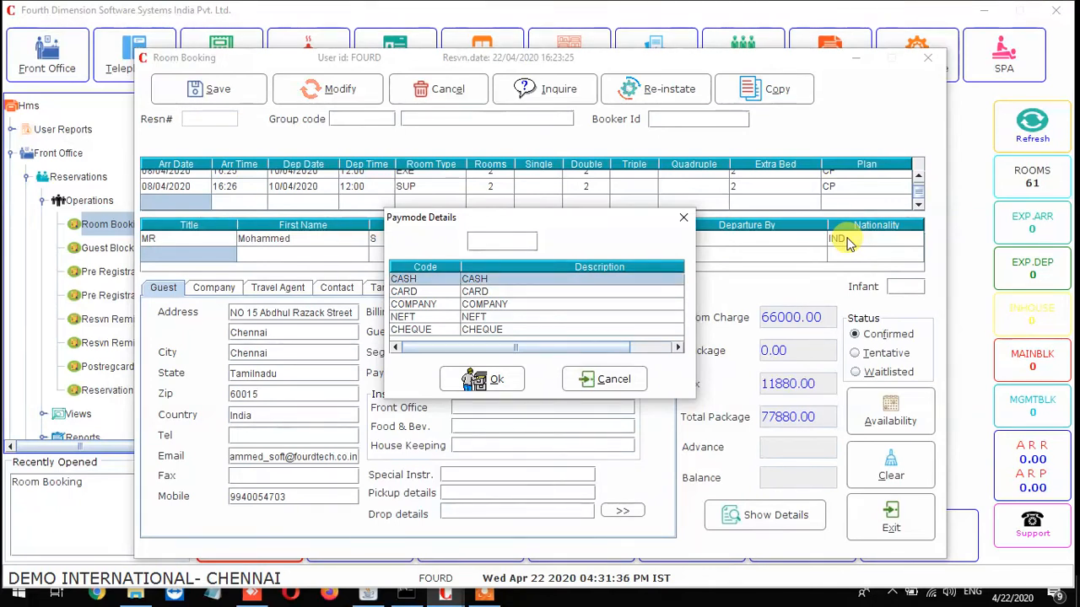
{"action": "key", "text": "Return"}
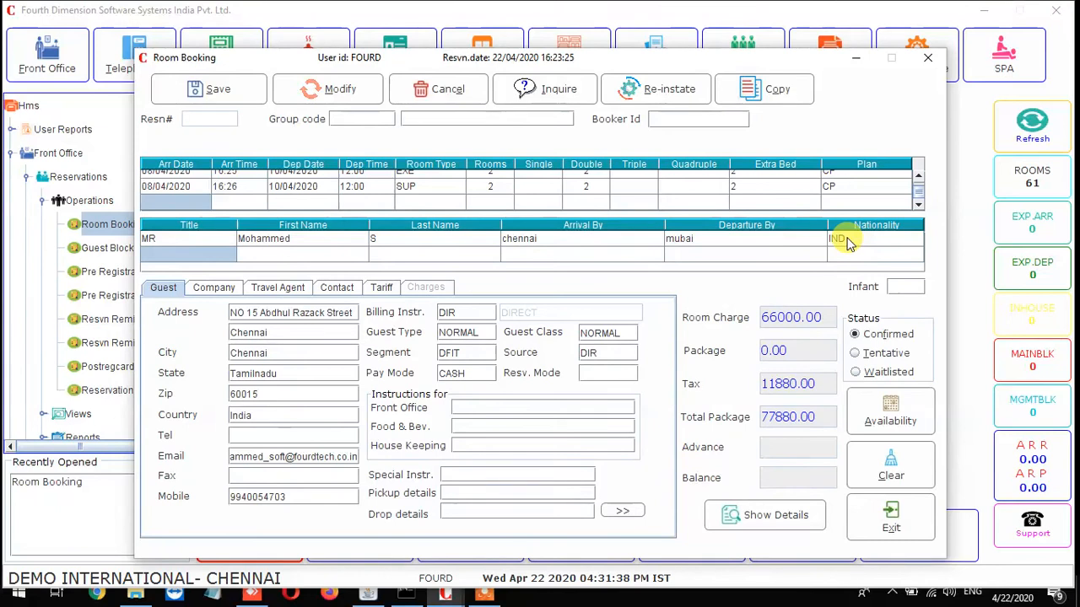
{"action": "key", "text": "F1"}
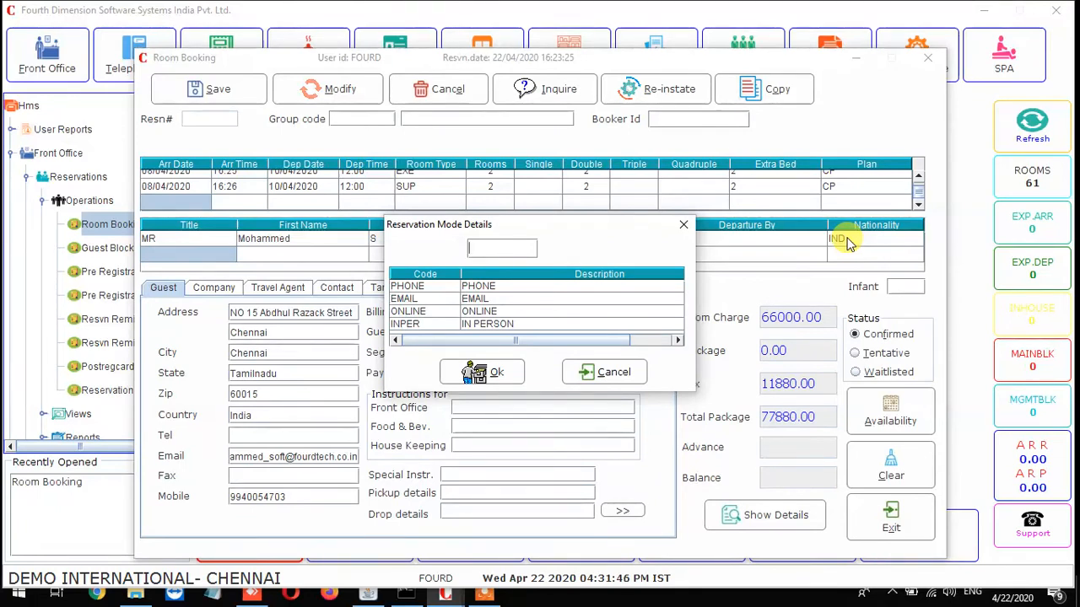
{"action": "key", "text": "Down"}
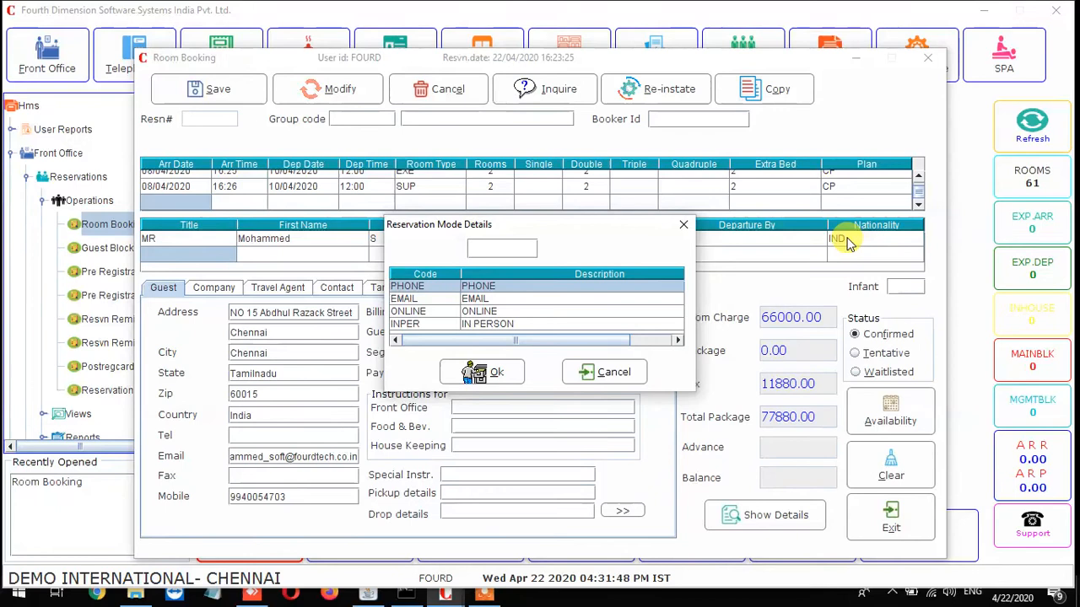
{"action": "key", "text": "Return"}
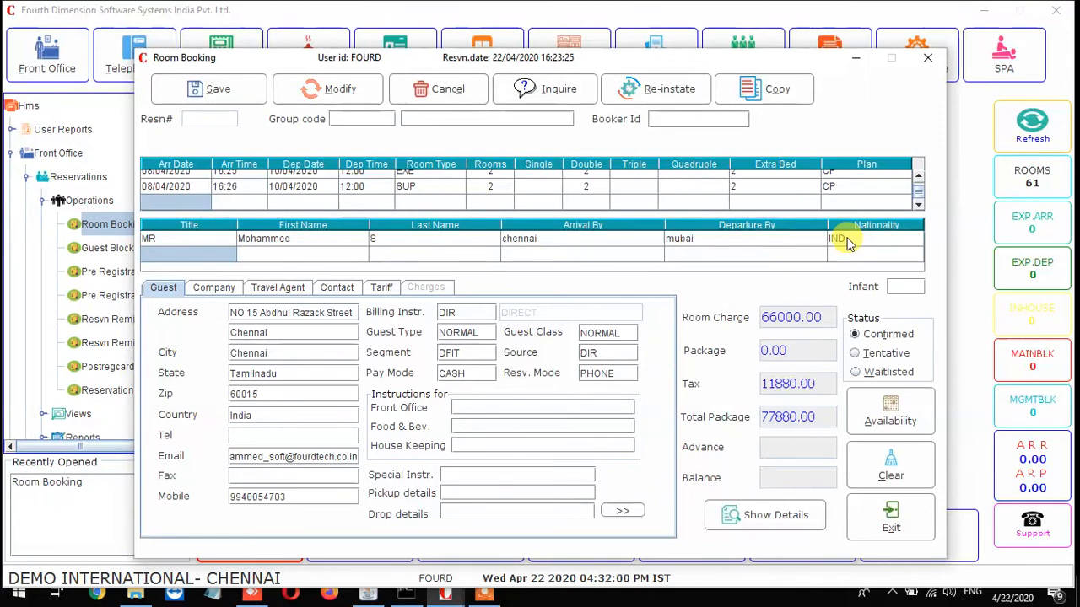
Enter the instructions: front office 'Welcome Drinks With Garlands', F&B 'Diabetes Guest Please Take Care', housekeeping 'Md Guest'.
{"action": "type", "text": "wel"}
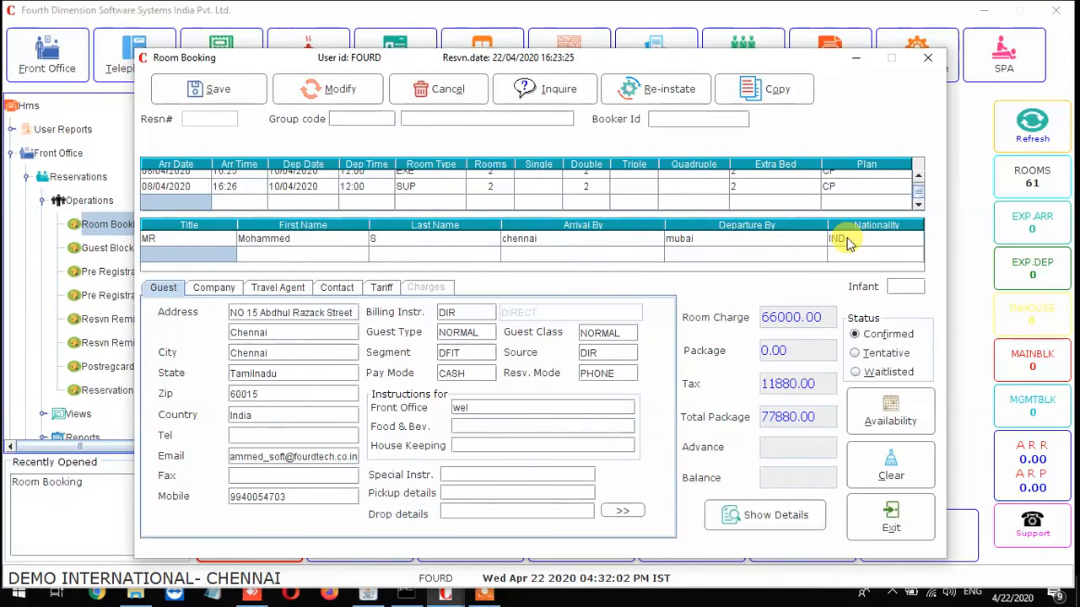
{"action": "type", "text": "co"}
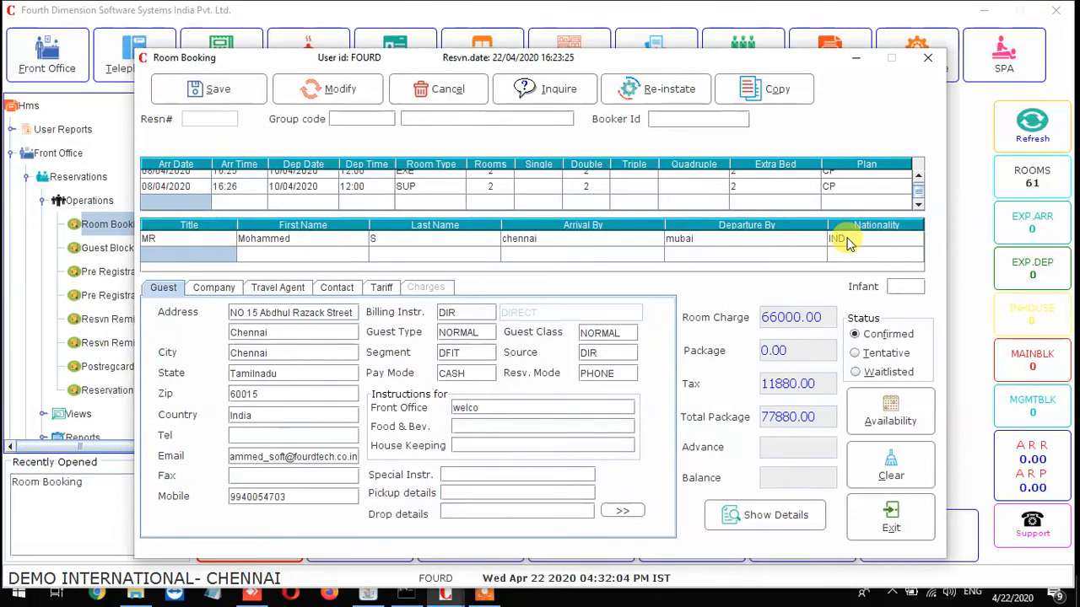
{"action": "type", "text": "mme d"}
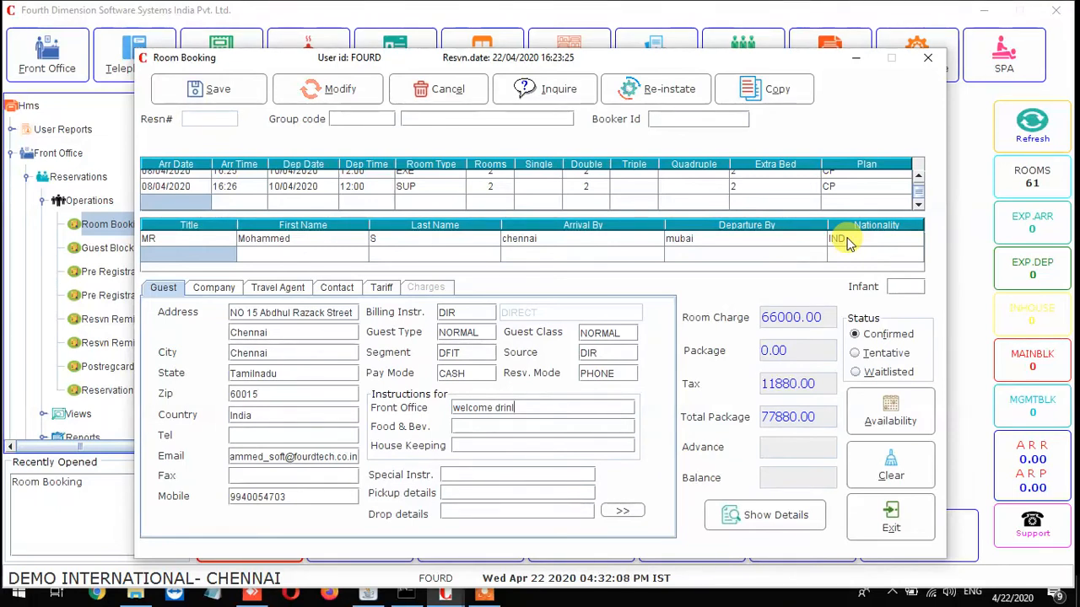
{"action": "type", "text": "rinks w"}
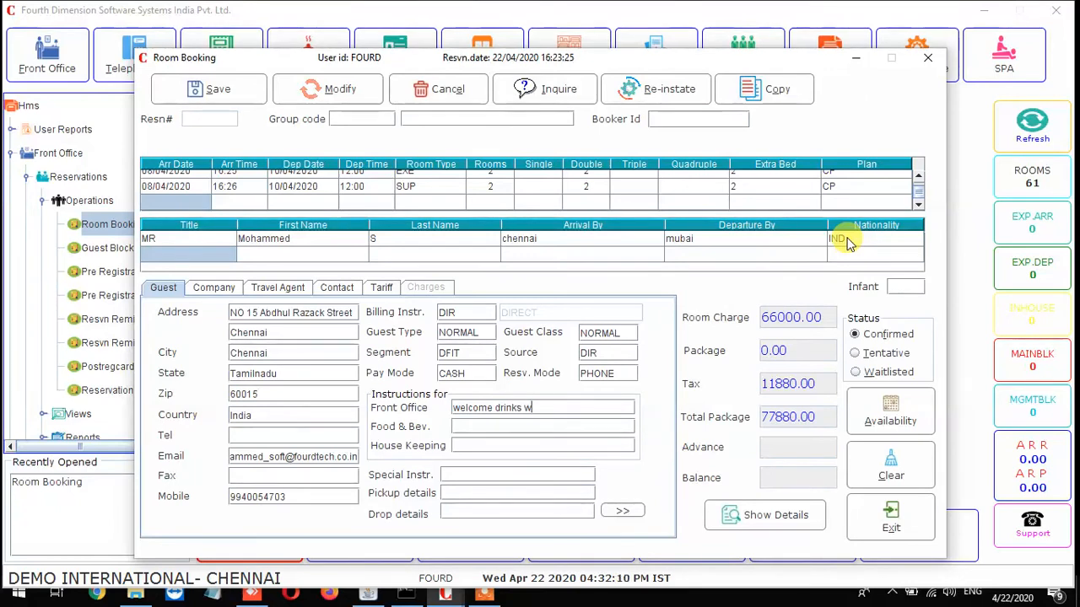
{"action": "type", "text": "ith garlands"}
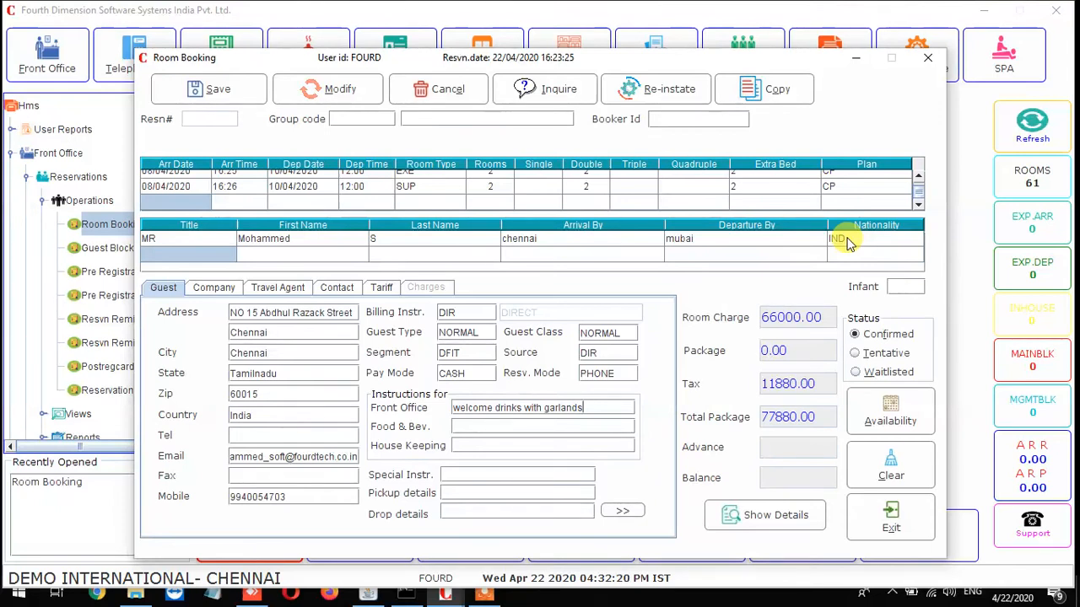
{"action": "key", "text": "Tab"}
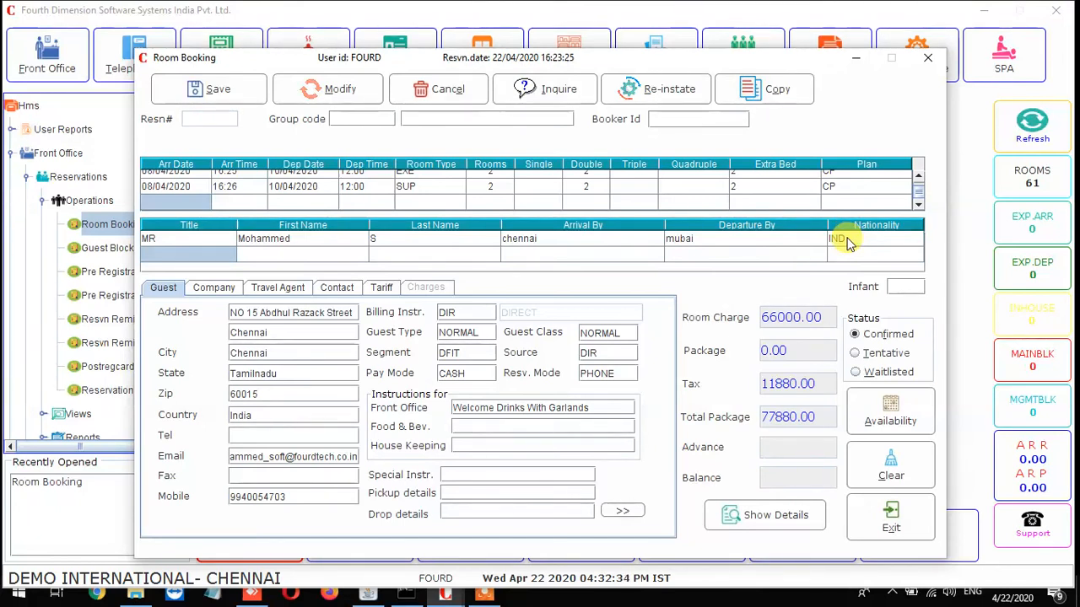
{"action": "type", "text": "diabet"}
{"action": "type", "text": "es "}
{"action": "type", "text": "detai"}
{"action": "type", "text": "ls"}
{"action": "key", "text": "BackSpace"}
{"action": "key", "text": "BackSpace"}
{"action": "key", "text": "BackSpace"}
{"action": "key", "text": "BackSpace"}
{"action": "key", "text": "BackSpace"}
{"action": "key", "text": "BackSpace"}
{"action": "key", "text": "BackSpace"}
{"action": "type", "text": "guest please take care"}
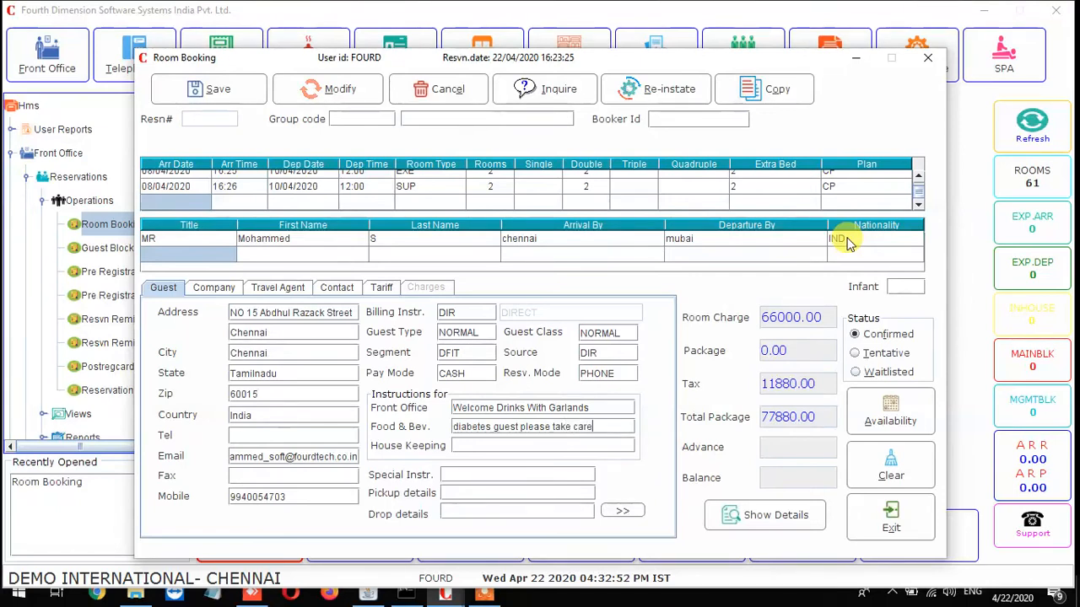
{"action": "key", "text": "Tab"}
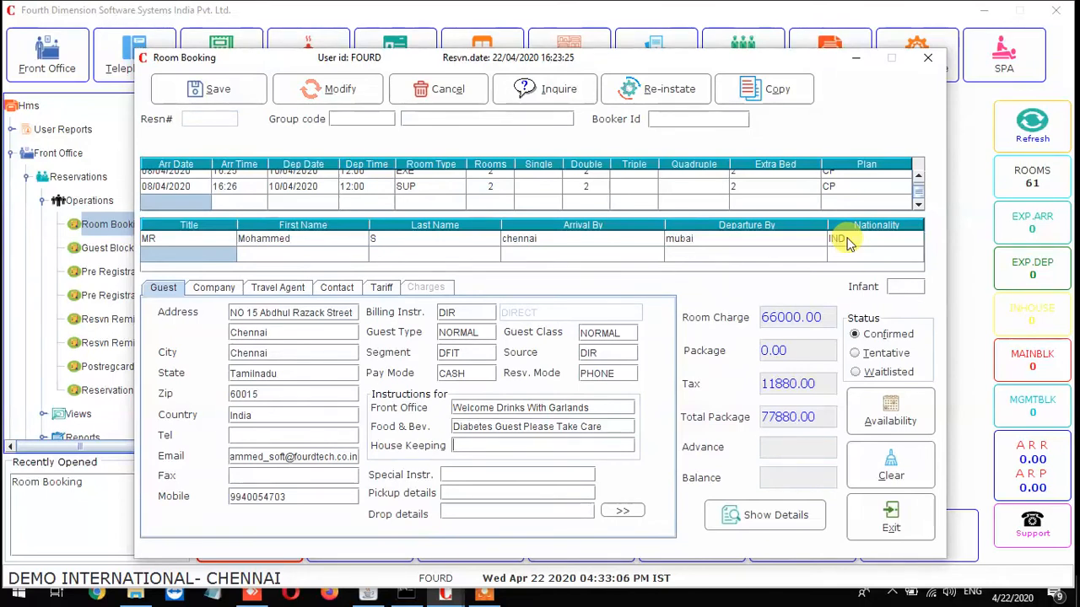
{"action": "type", "text": "md guest"}
{"action": "key", "text": "Tab"}
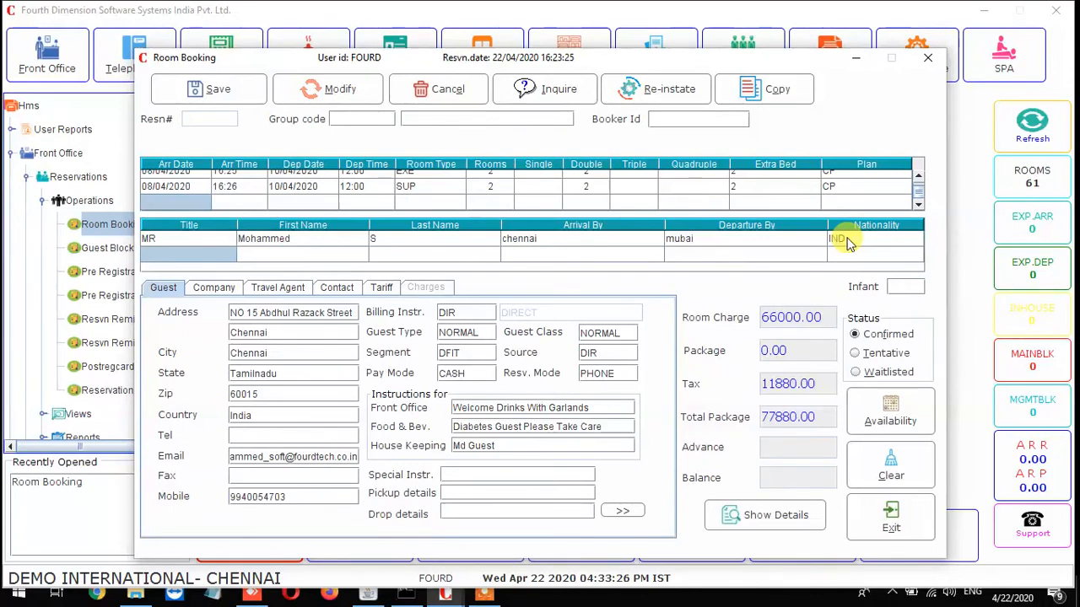
Enter the special instruction 'please collect the remaining the pament at the time checkout'.
{"action": "type", "text": "please c"}
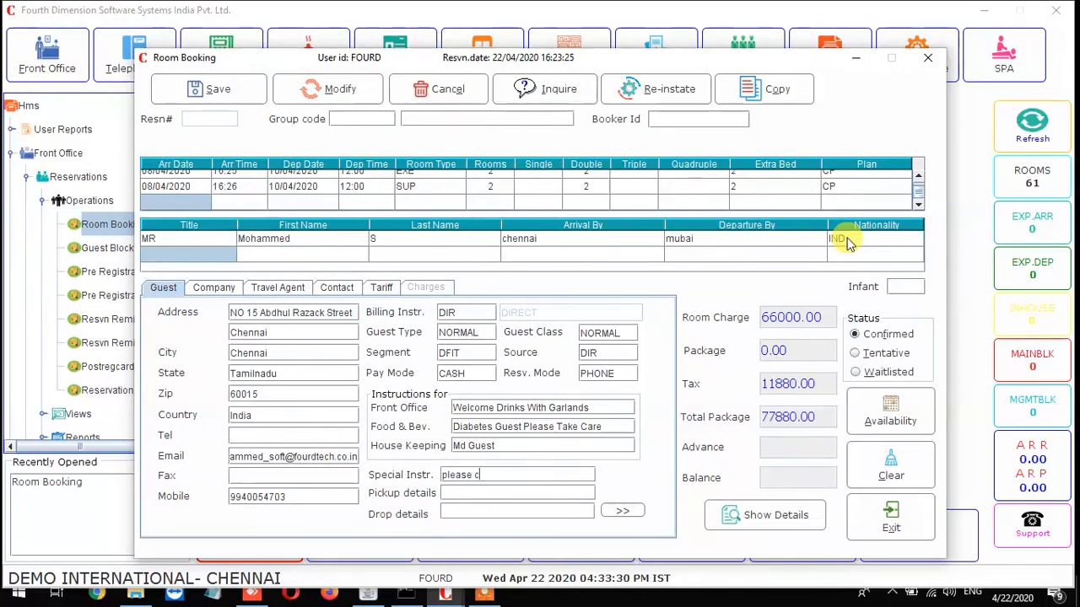
{"action": "type", "text": "ollect the remaining the pament"}
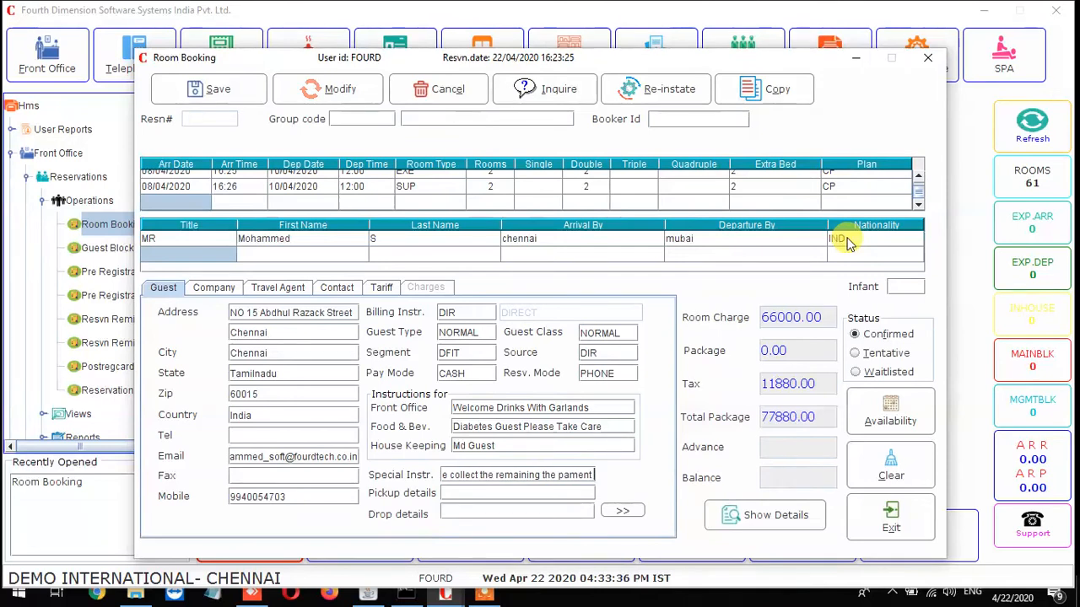
{"action": "type", "text": " at the t"}
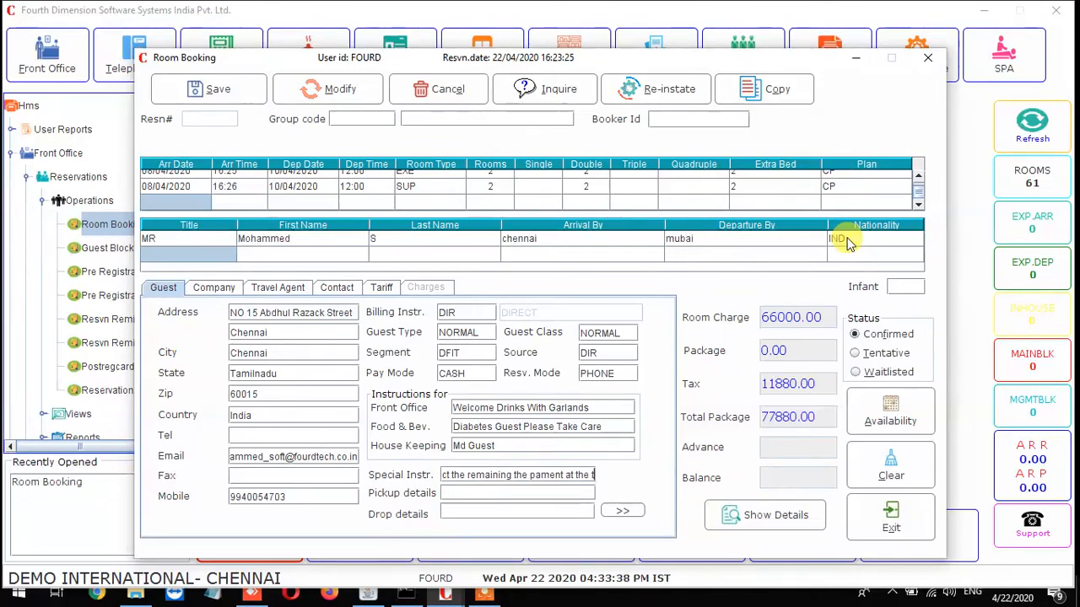
{"action": "type", "text": "ime checkout"}
{"action": "key", "text": "Tab"}
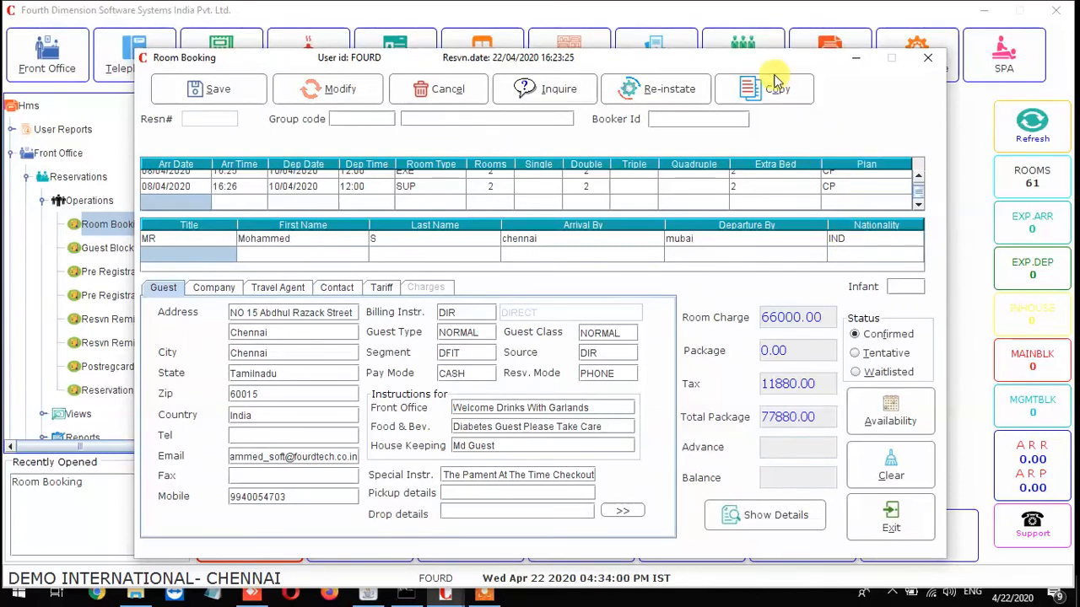
Pick Abbott (Abbott India Ltd) as the booking's company so its address and contacts fill in.
{"action": "left_click", "coordinate": [224, 292]}
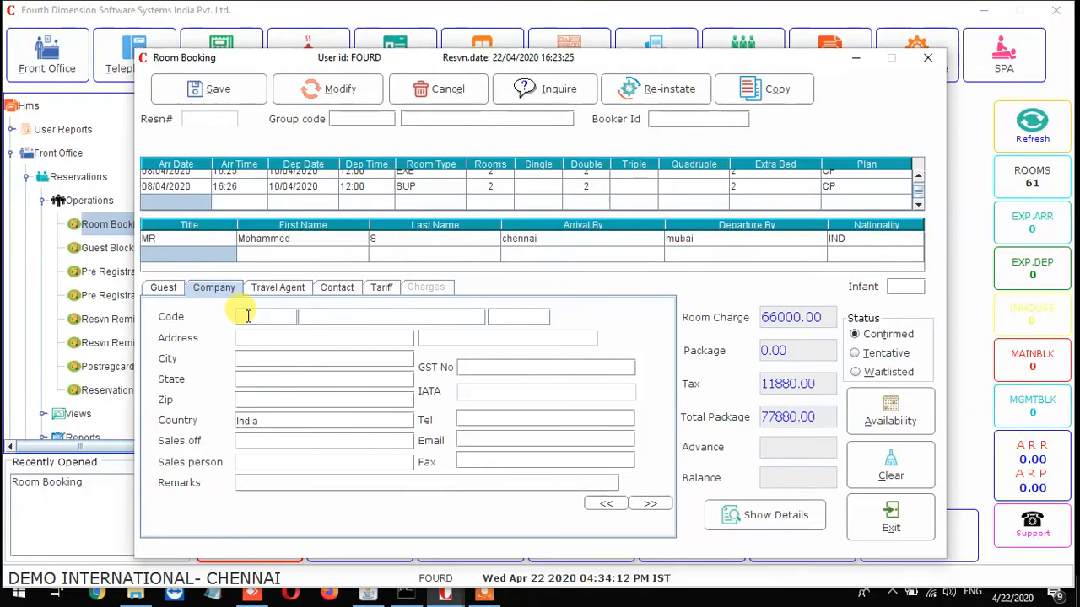
{"action": "double_click", "coordinate": [248, 316]}
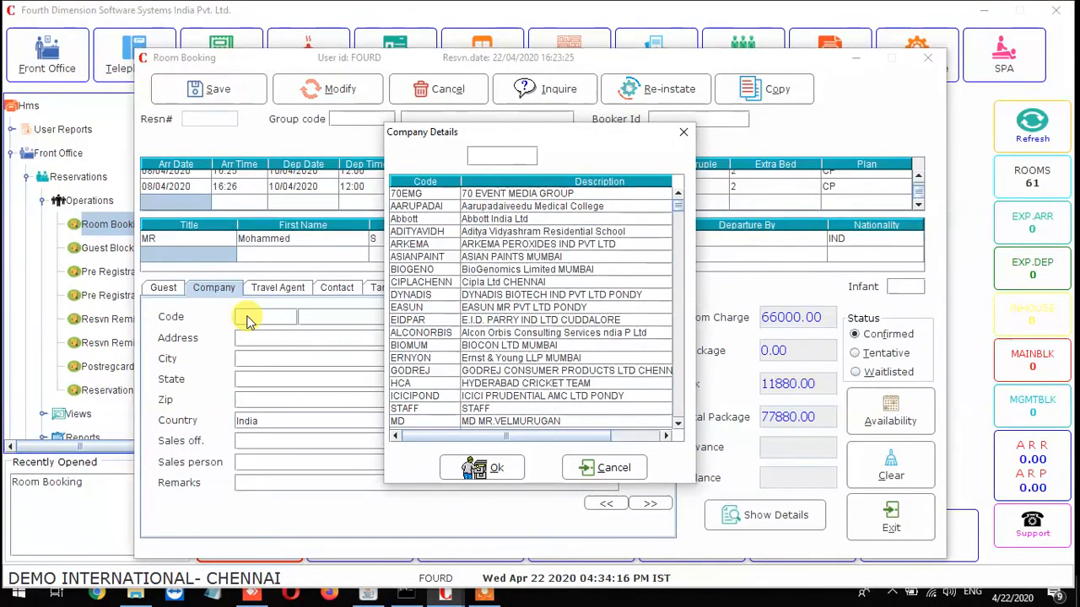
{"action": "key", "text": "Down"}
{"action": "key", "text": "Down"}
{"action": "key", "text": "Down"}
{"action": "key", "text": "Return"}
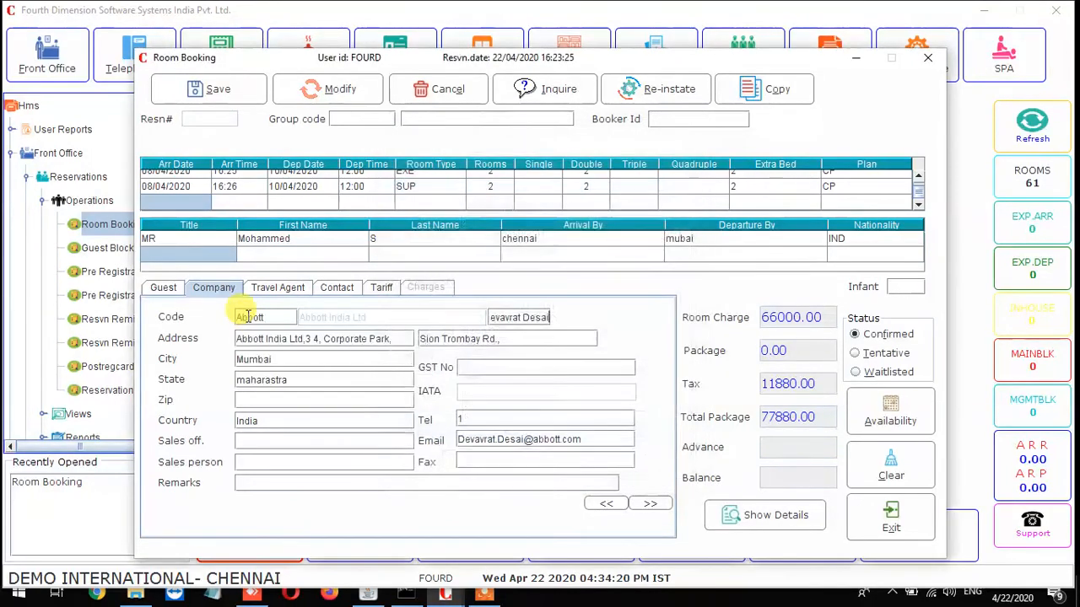
{"action": "left_click", "coordinate": [287, 287]}
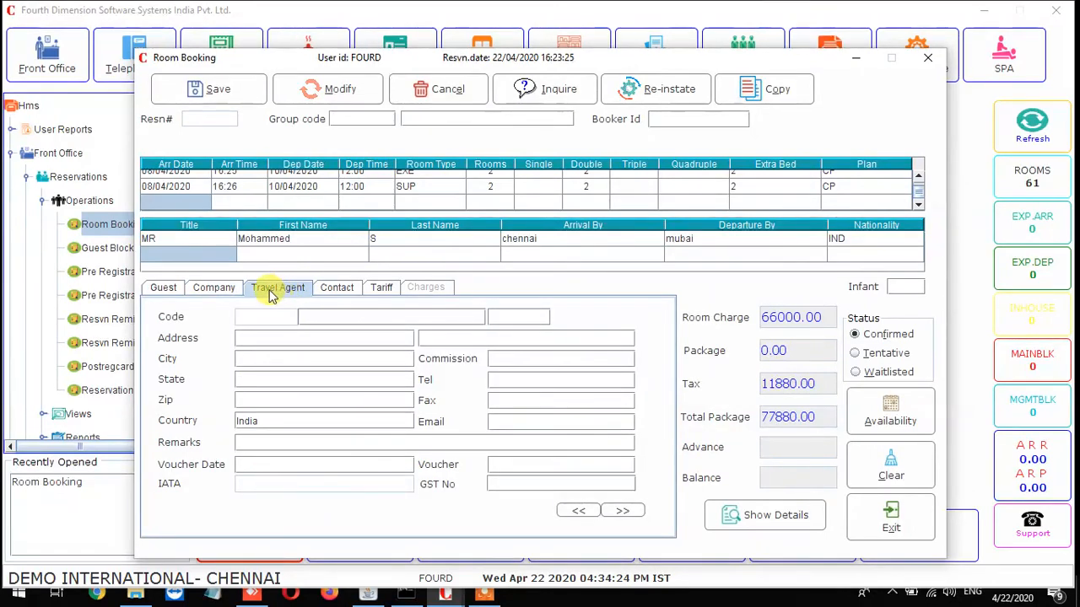
Enter the booker's name and the address Chenai on the Contact tab.
{"action": "left_click", "coordinate": [341, 291]}
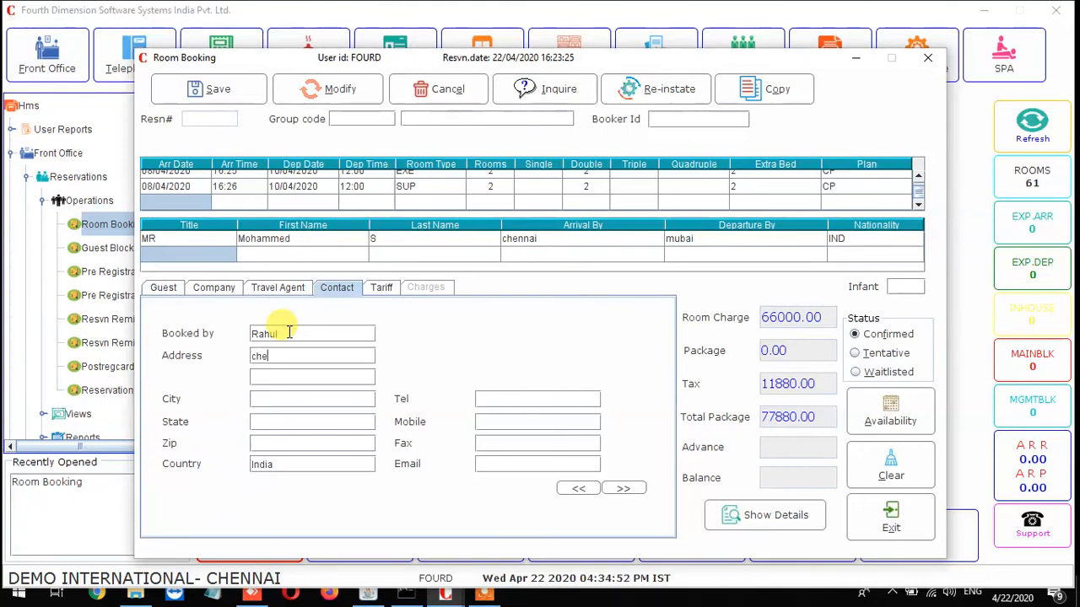
{"action": "key", "text": "Tab"}
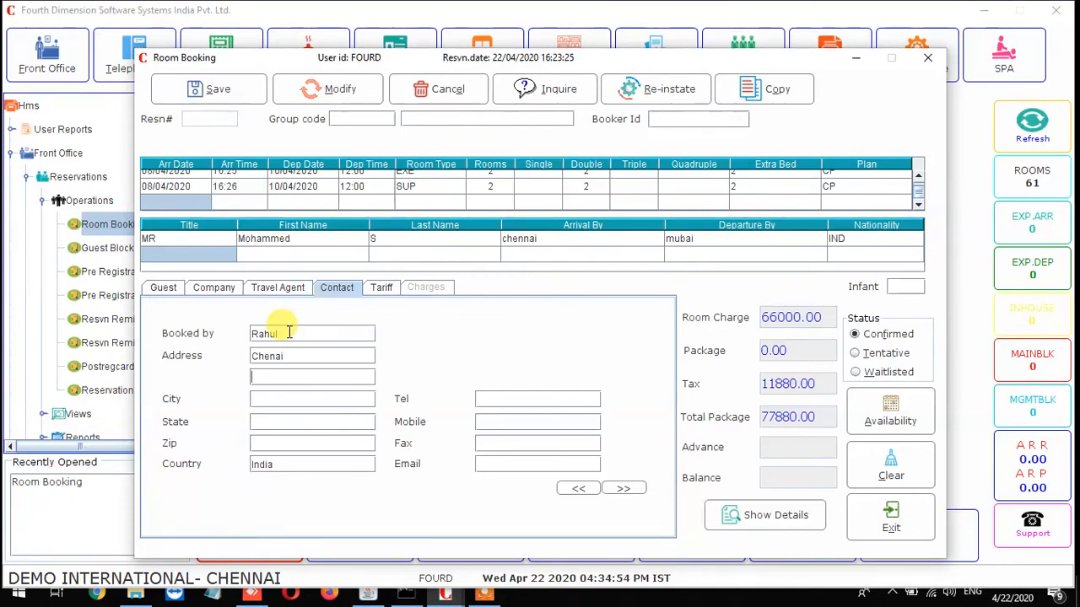
{"action": "left_click", "coordinate": [376, 292]}
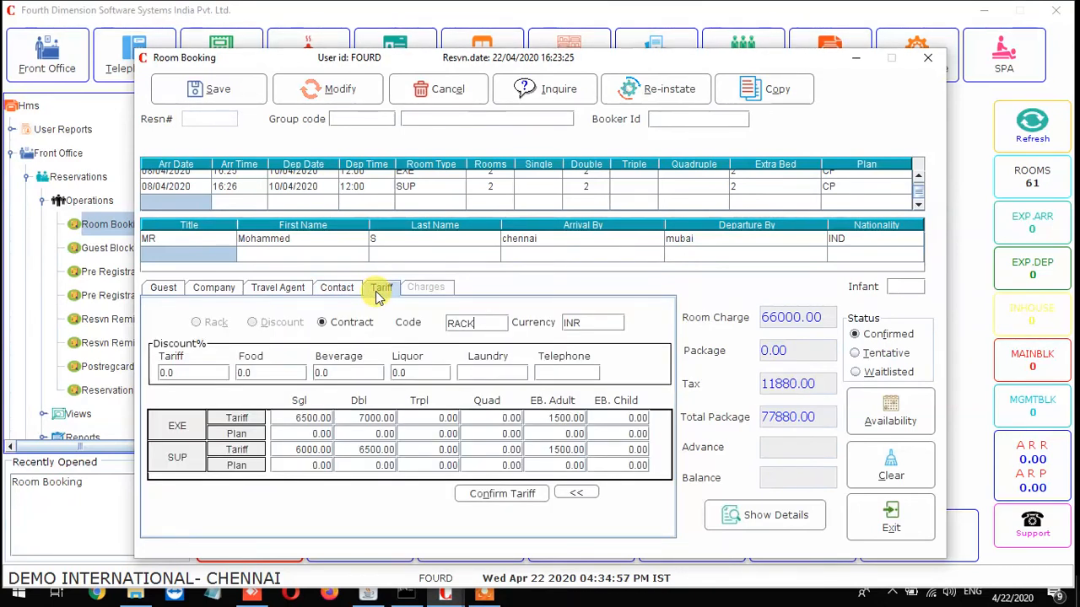
Set the tariff rate code to RACK and the currency to Indian Rupees.
{"action": "double_click", "coordinate": [485, 326]}
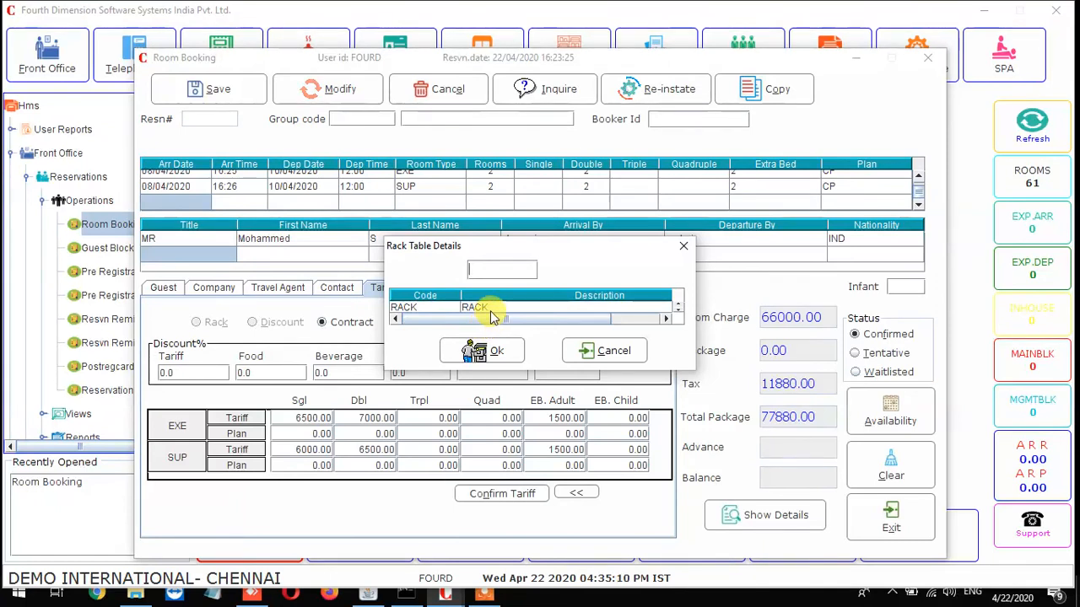
{"action": "left_click", "coordinate": [490, 307]}
{"action": "left_click", "coordinate": [495, 348]}
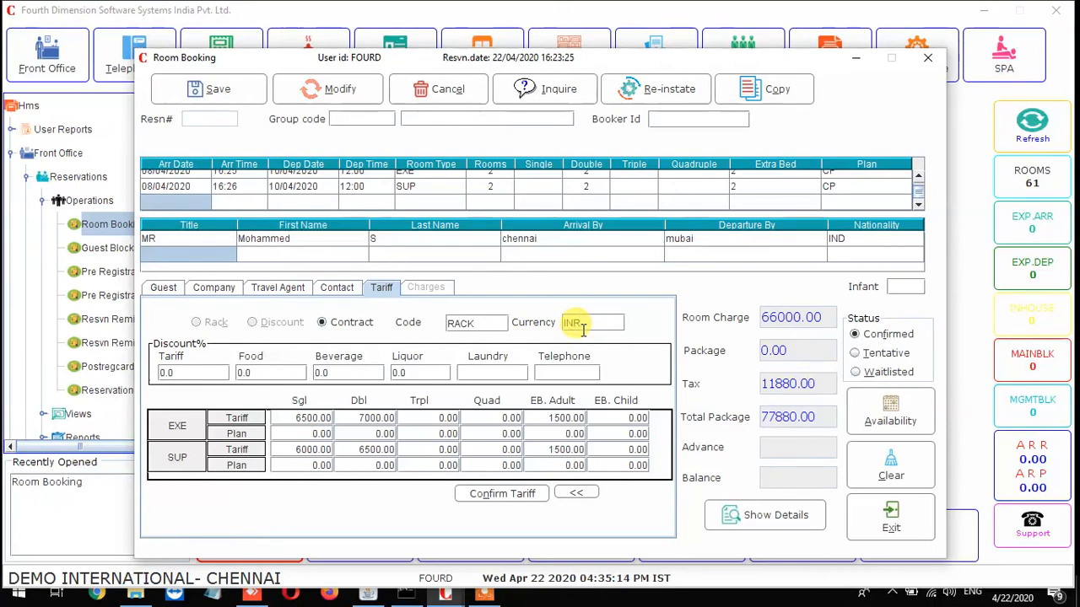
{"action": "left_click", "coordinate": [583, 329]}
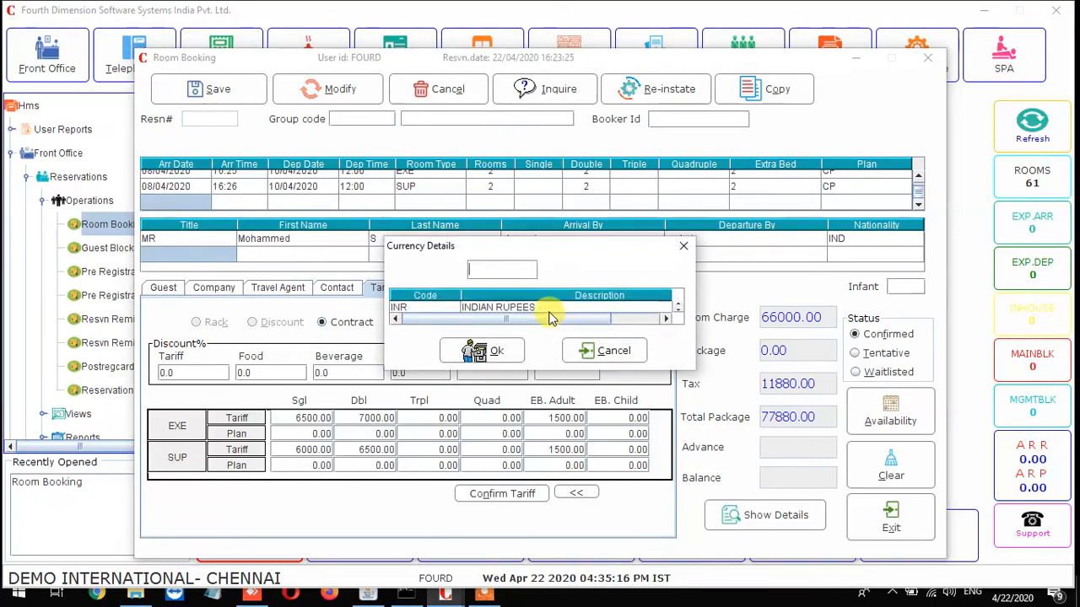
{"action": "left_click", "coordinate": [543, 309]}
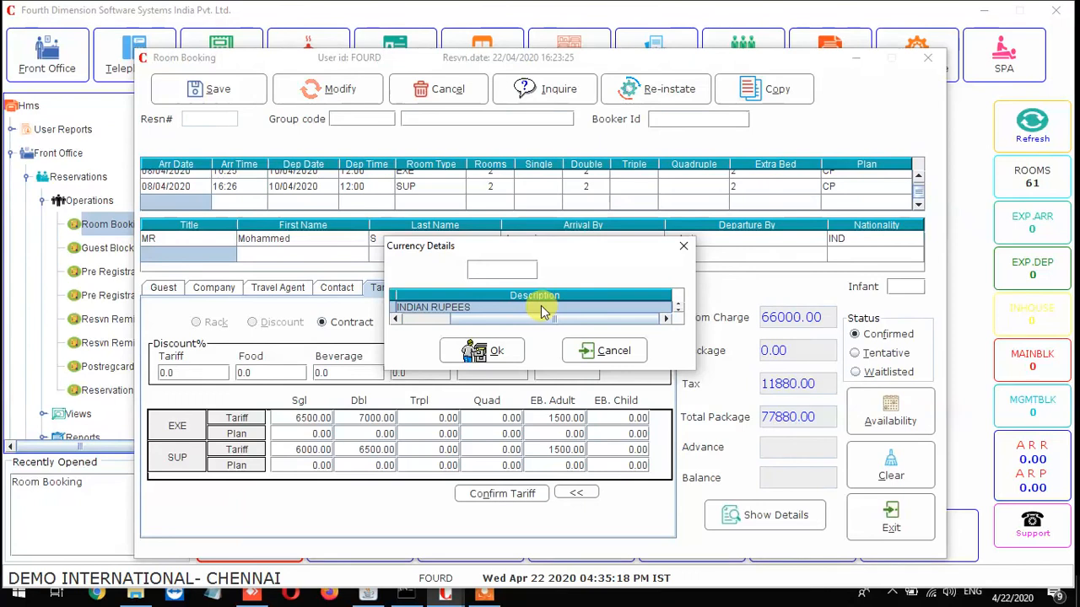
{"action": "left_click", "coordinate": [501, 347]}
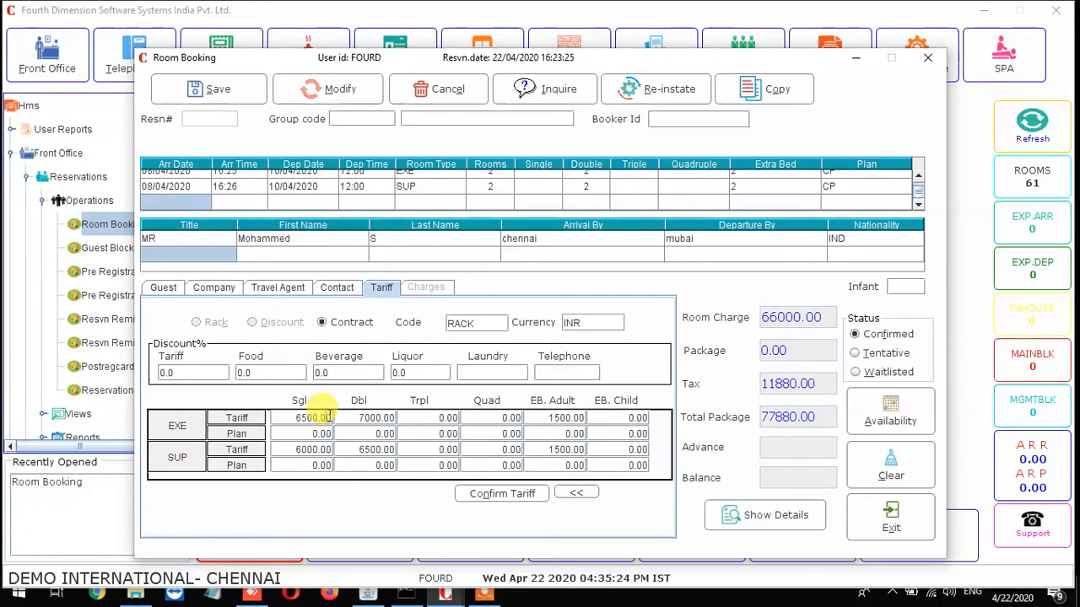
{"action": "left_click", "coordinate": [222, 373]}
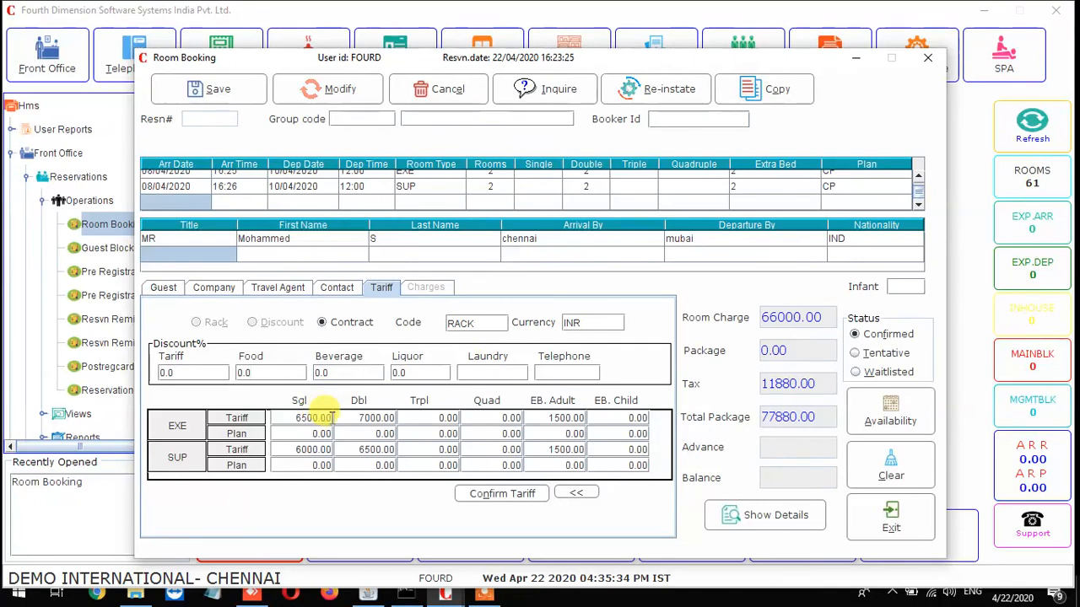
Confirm the EXE and SUP room tariffs and request the charge details.
{"action": "left_click", "coordinate": [540, 495]}
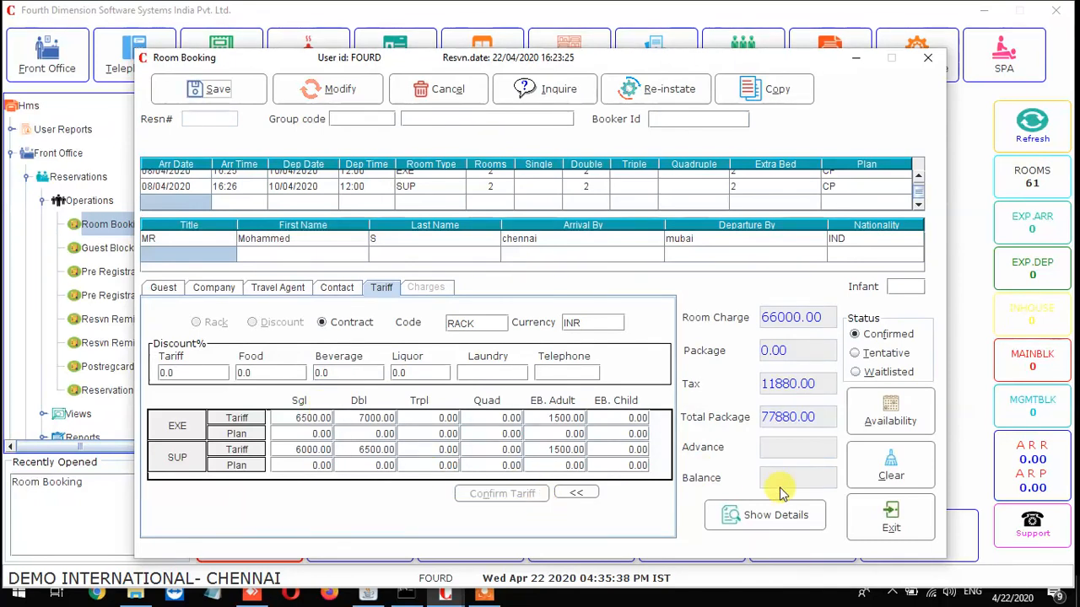
{"action": "left_click", "coordinate": [789, 523]}
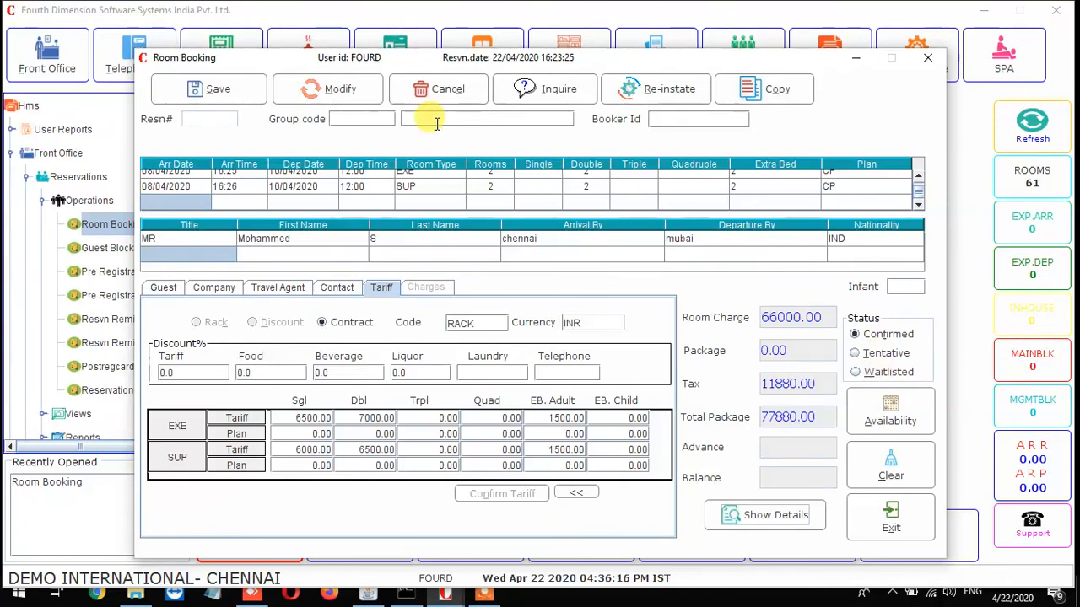
Save the confirmed reservation, accept the availability status, clear the form and exit.
{"action": "left_click", "coordinate": [261, 92]}
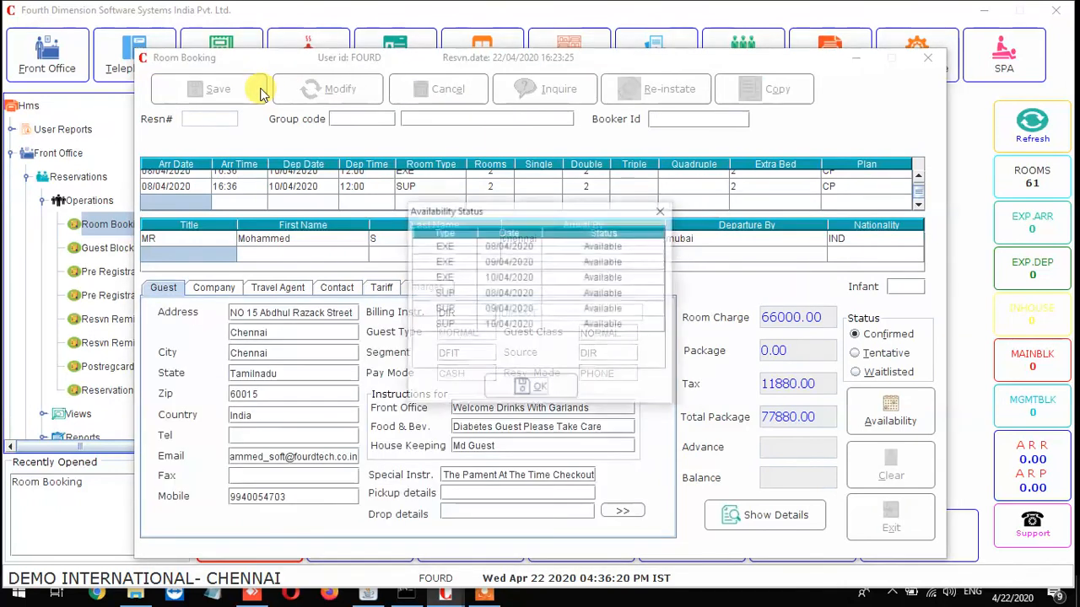
{"action": "left_click", "coordinate": [540, 388]}
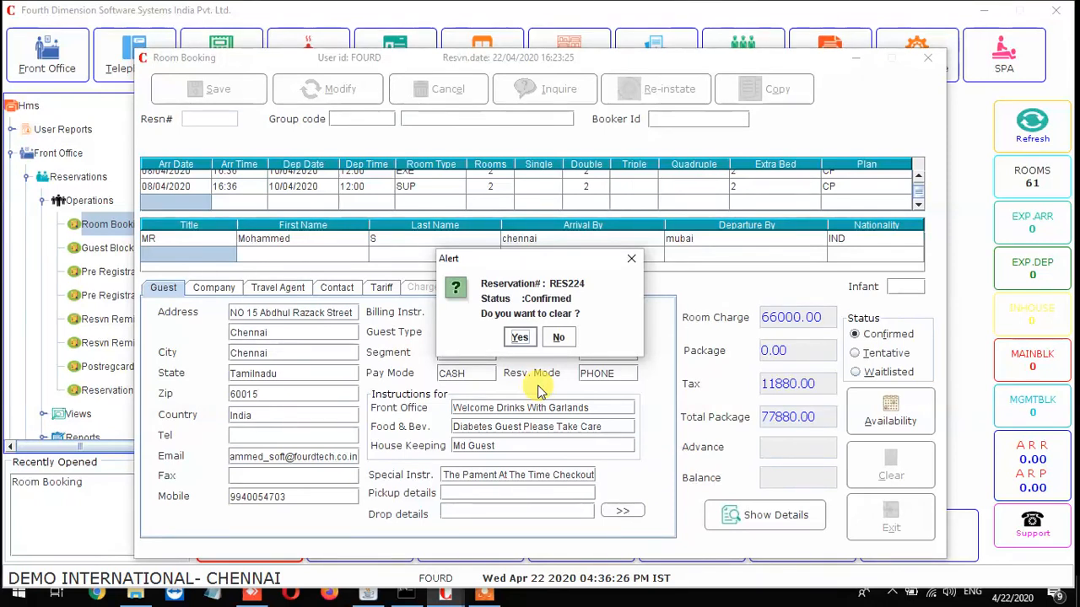
{"action": "left_click", "coordinate": [521, 338]}
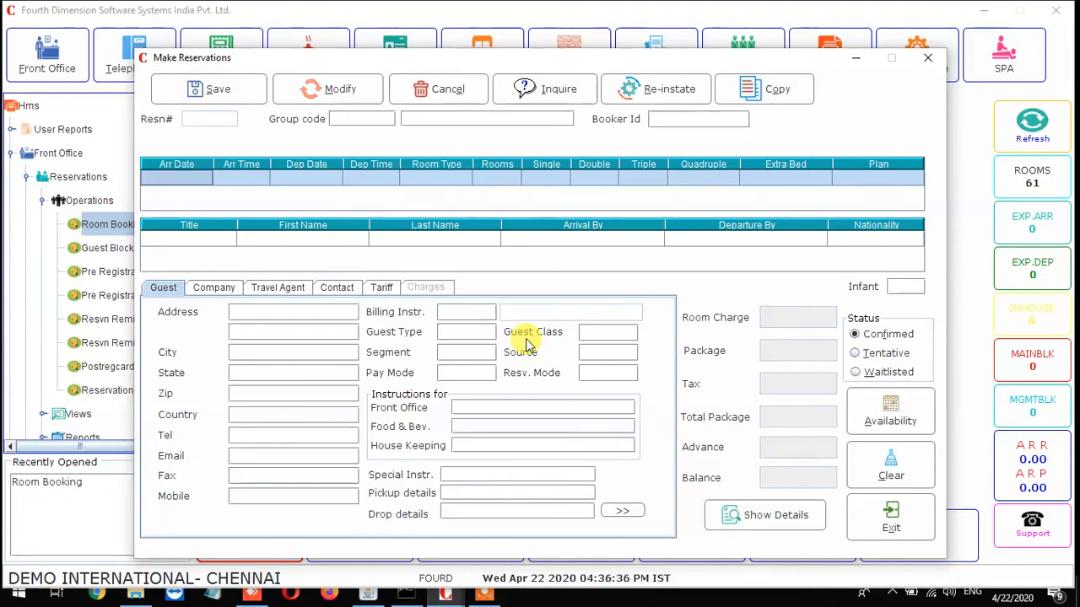
{"action": "left_click", "coordinate": [878, 523]}
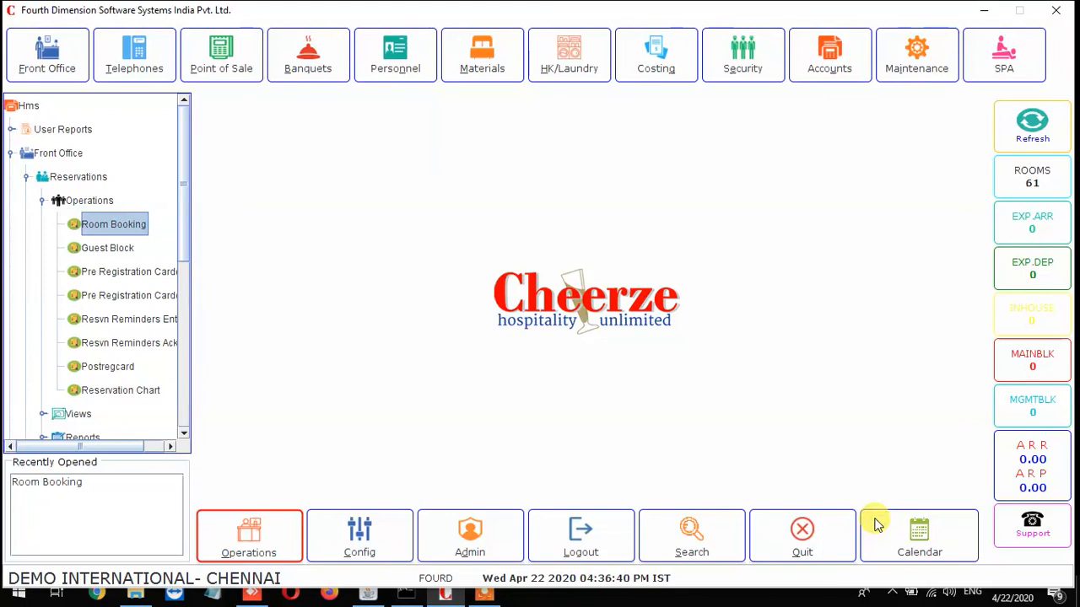